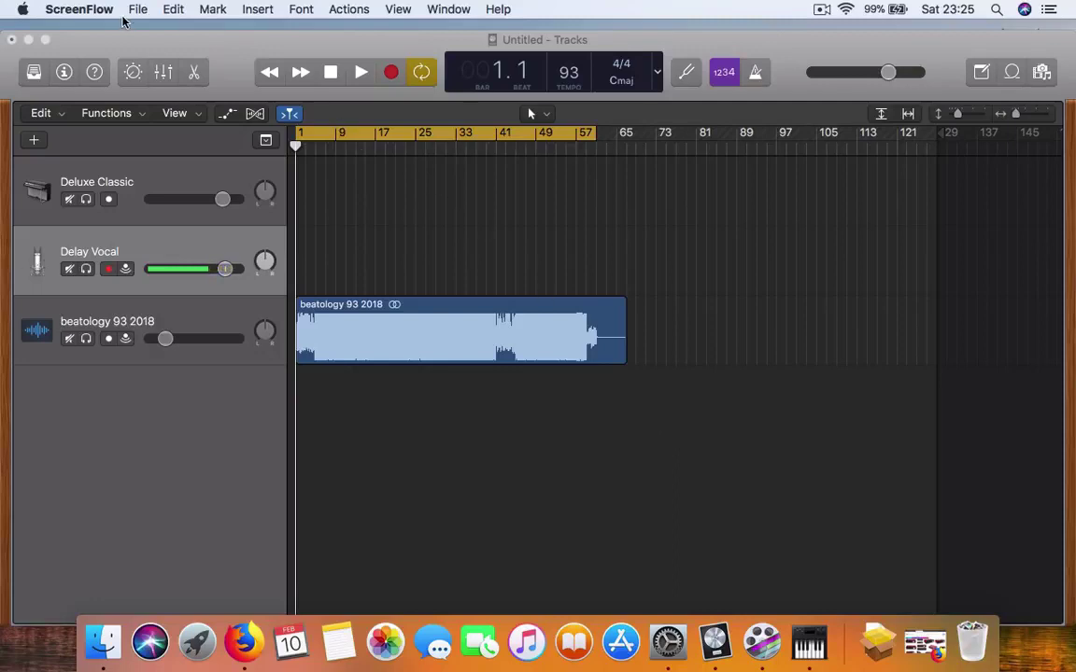
- Check the ScreenFlow version, start Logic playback, and restore Firefox's scarlet 212 image search
click(79, 9)
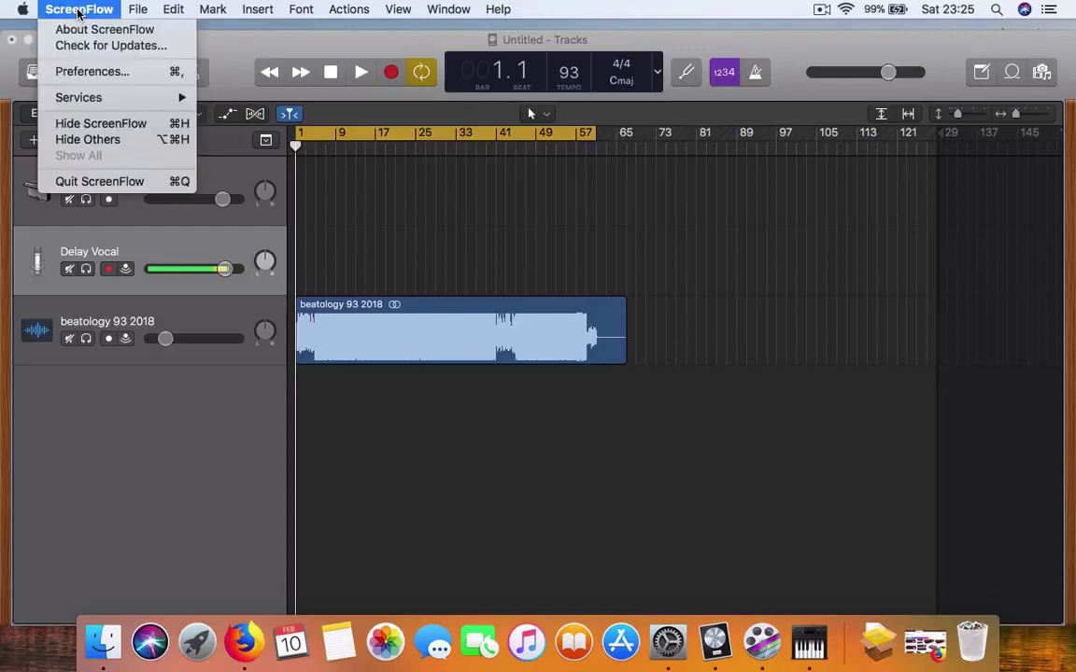
click(76, 29)
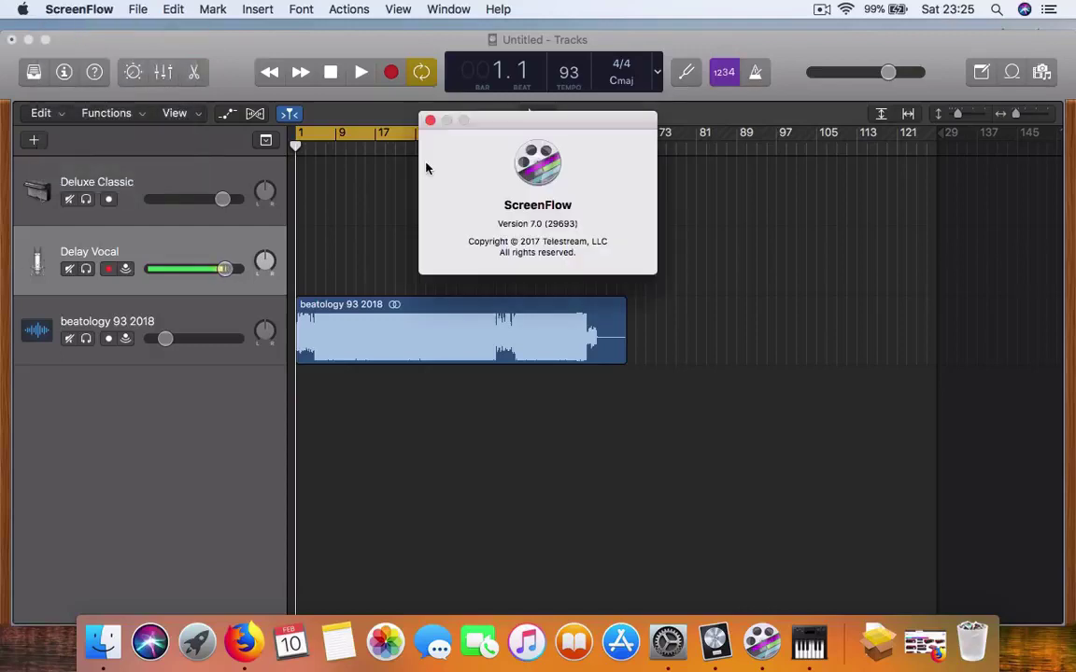
click(429, 120)
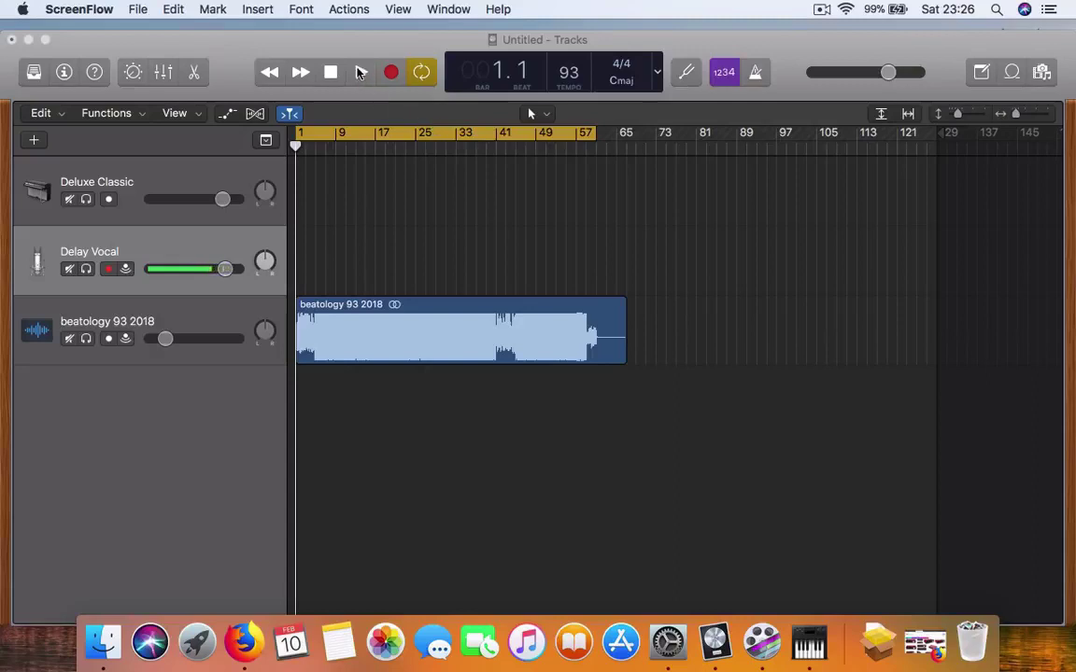
click(360, 73)
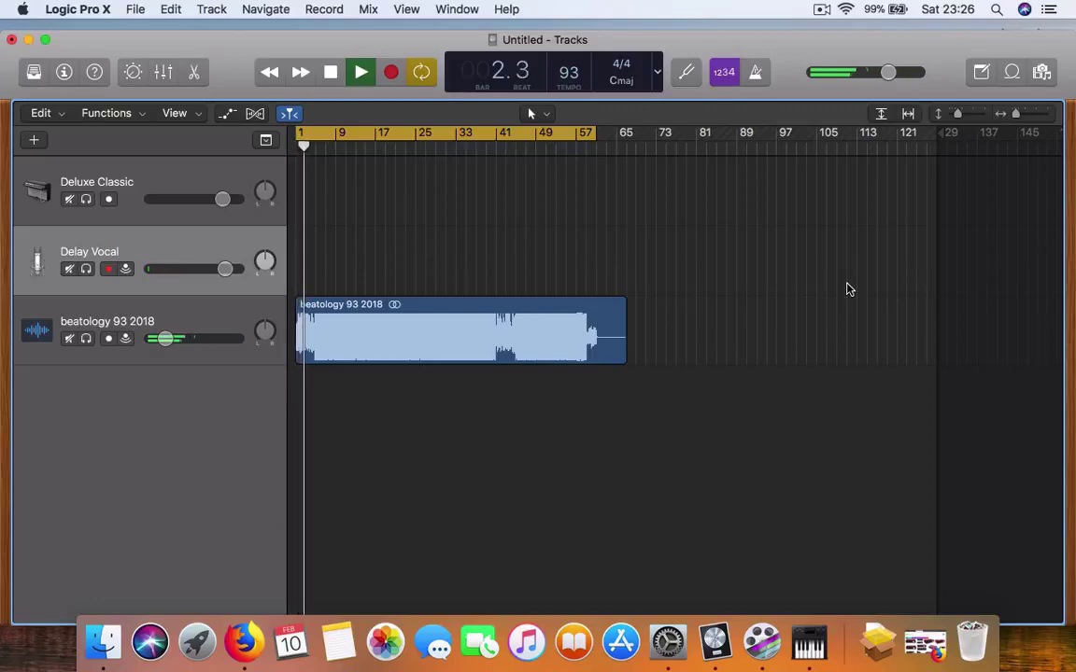
click(925, 640)
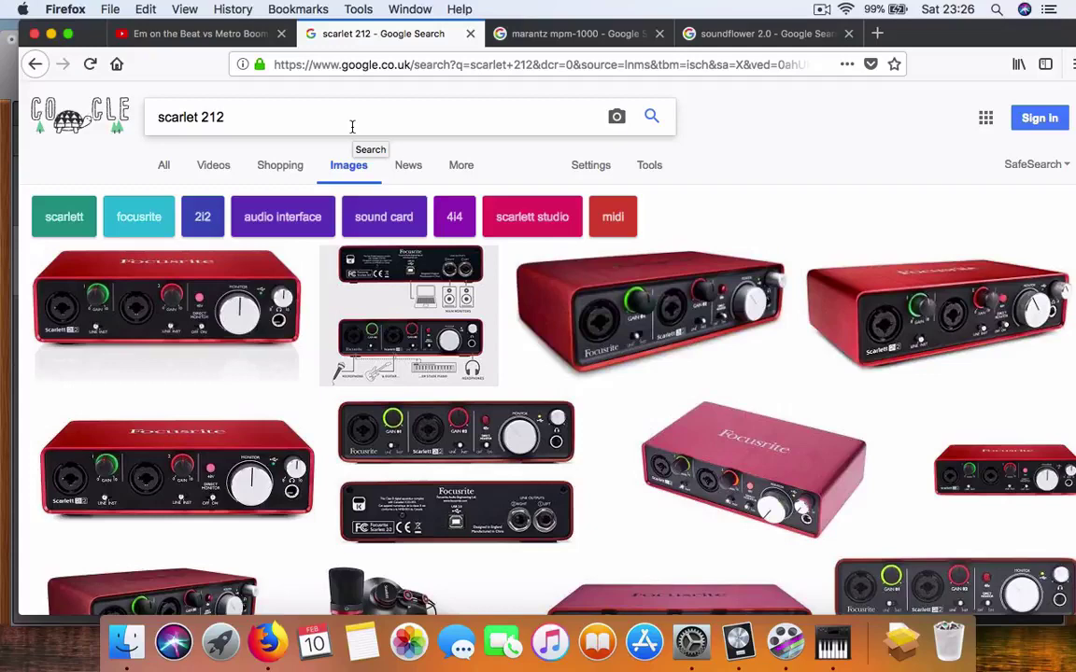
- Look over the marantz mpm-1000 image results, then switch to the soundflower 2.0 results
click(551, 34)
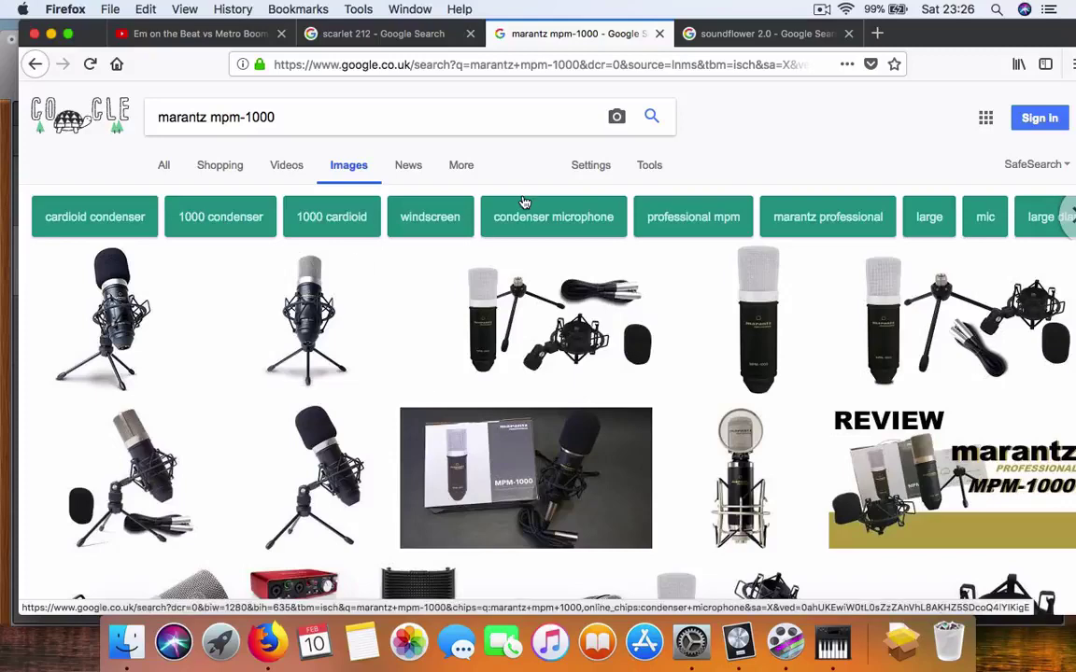
click(760, 36)
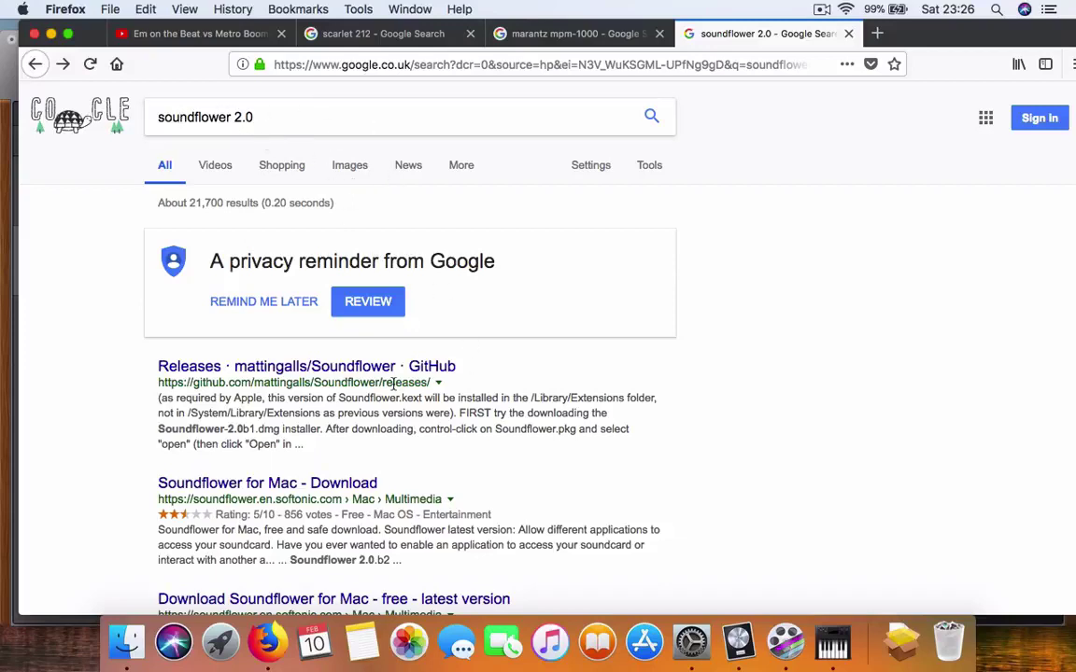
- Open the mattingalls/Soundflower GitHub releases page with Soundflower-2.0b2.dmg, then minimize Firefox
click(285, 369)
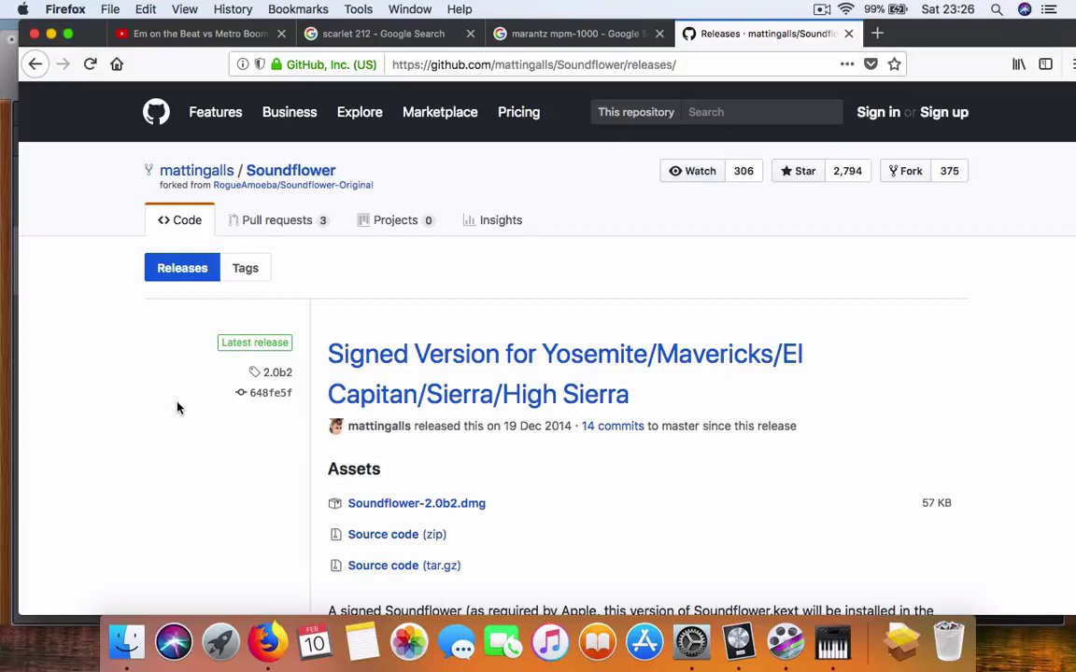
click(52, 33)
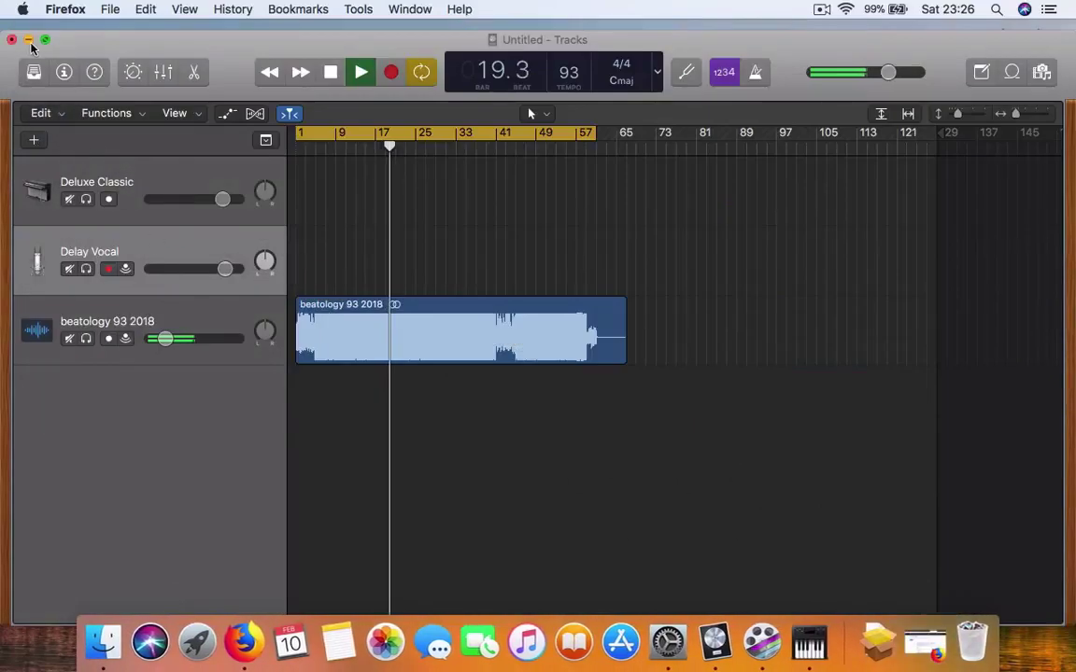
- Minimize Logic and launch Audio MIDI Setup from Launchpad's Other folder to show the Aggregate Device
click(28, 40)
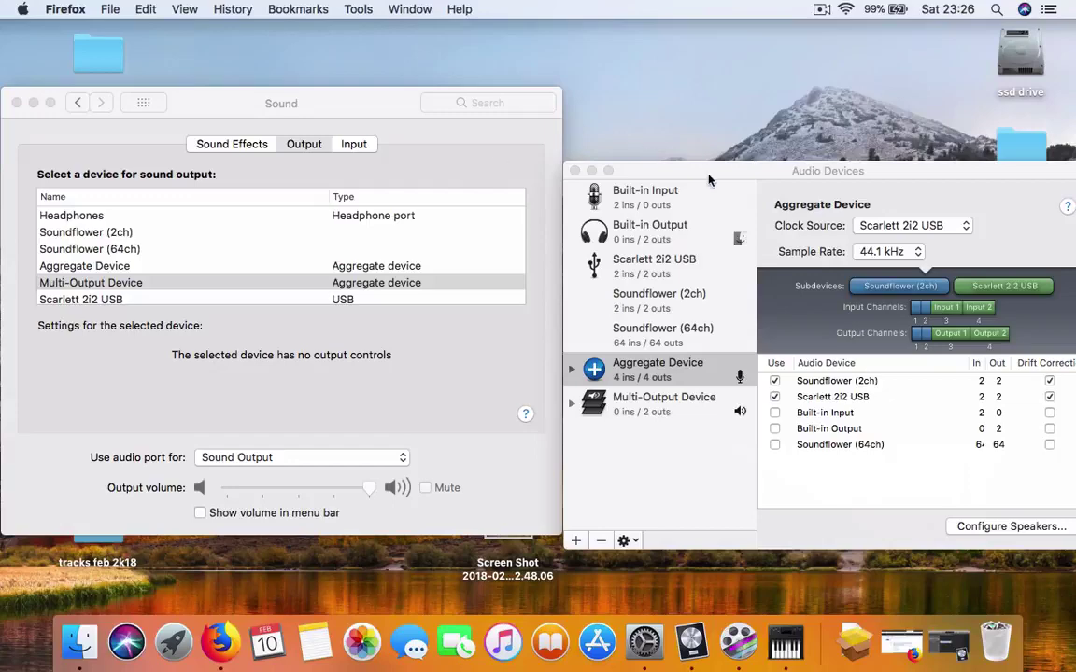
click(695, 174)
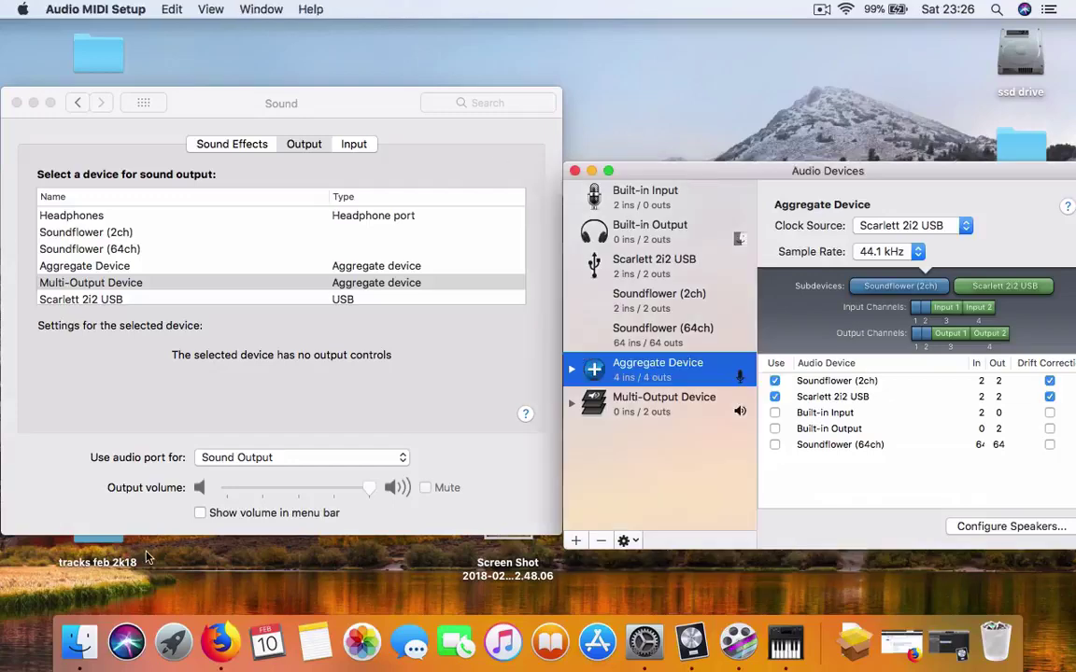
click(176, 628)
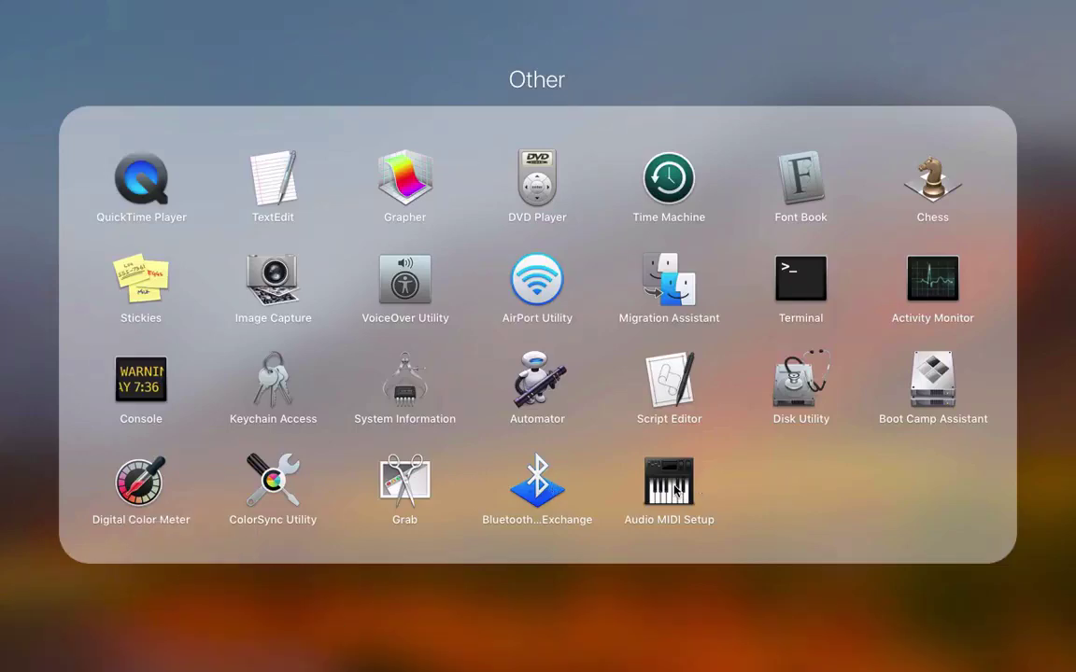
click(675, 492)
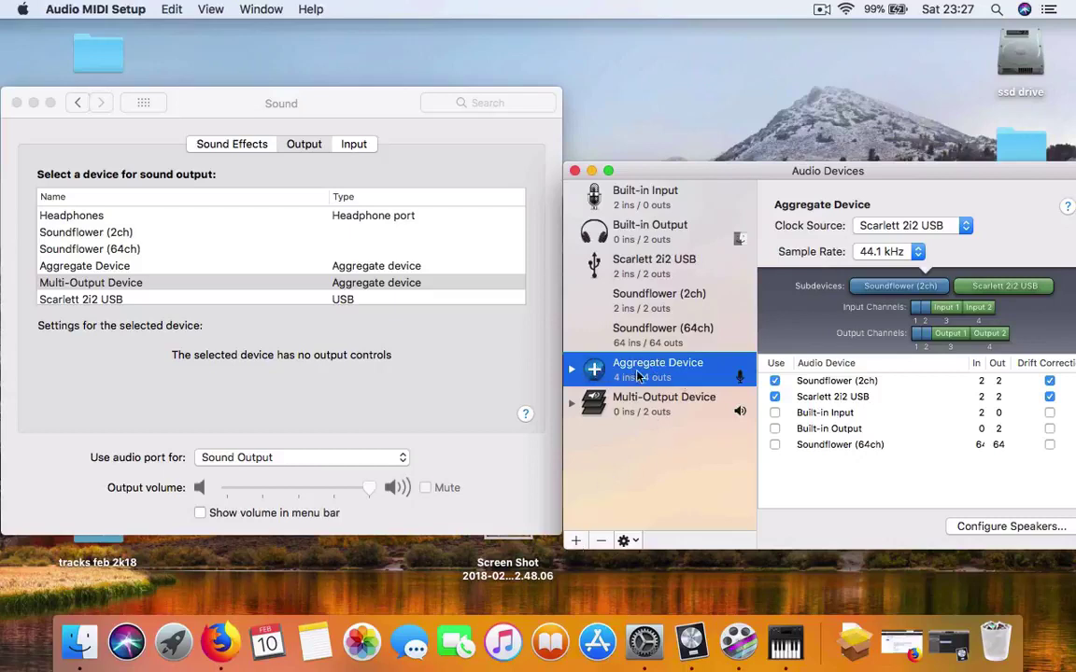
click(577, 542)
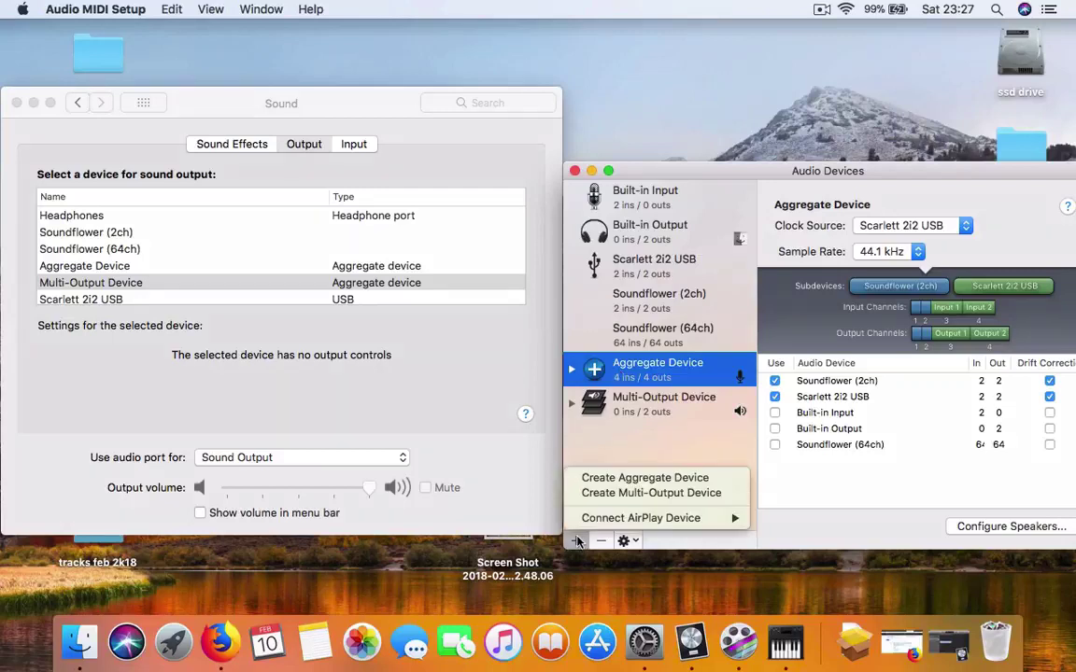
click(616, 448)
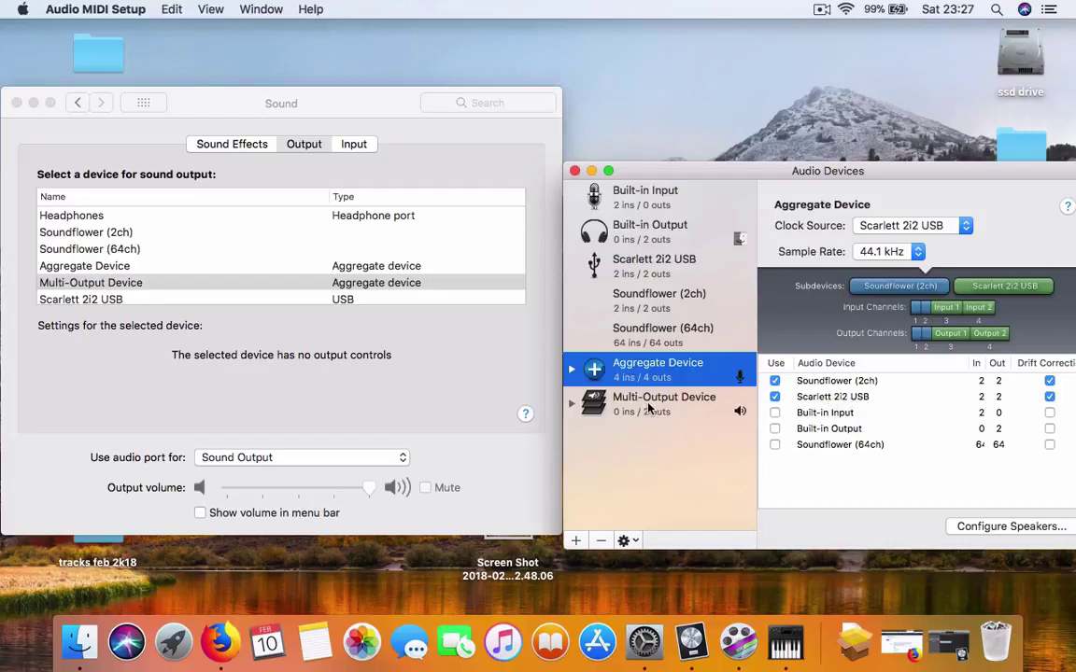
click(576, 541)
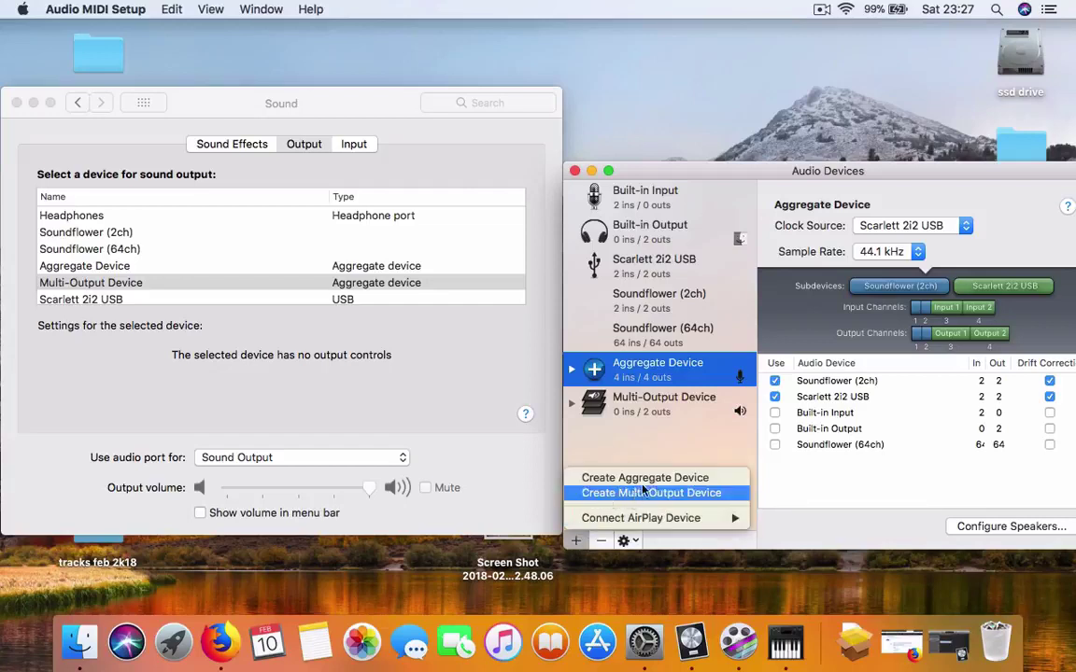
click(632, 443)
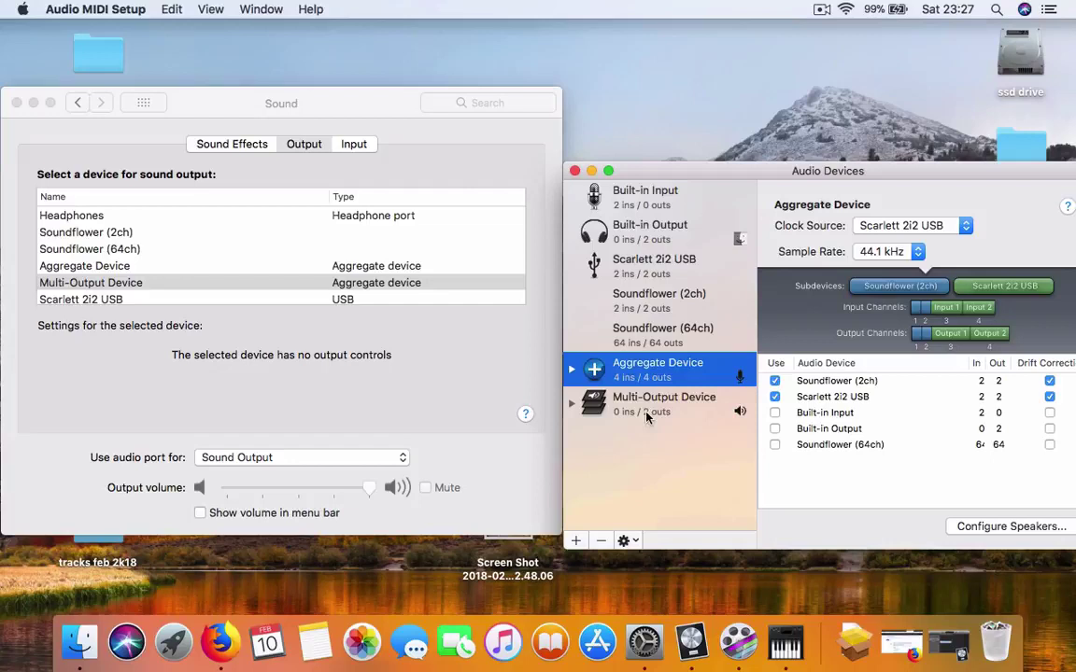
- Select the Multi-Output Device (Soundflower (2ch) master plus Built-in Output), then bring Sound preferences forward
click(647, 411)
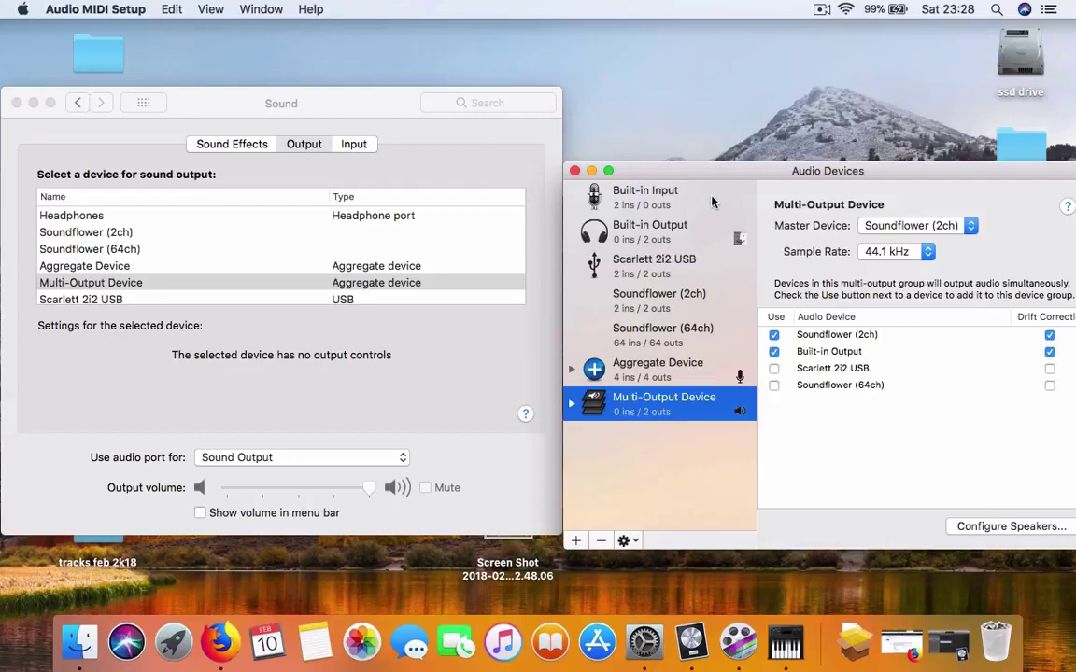
click(210, 96)
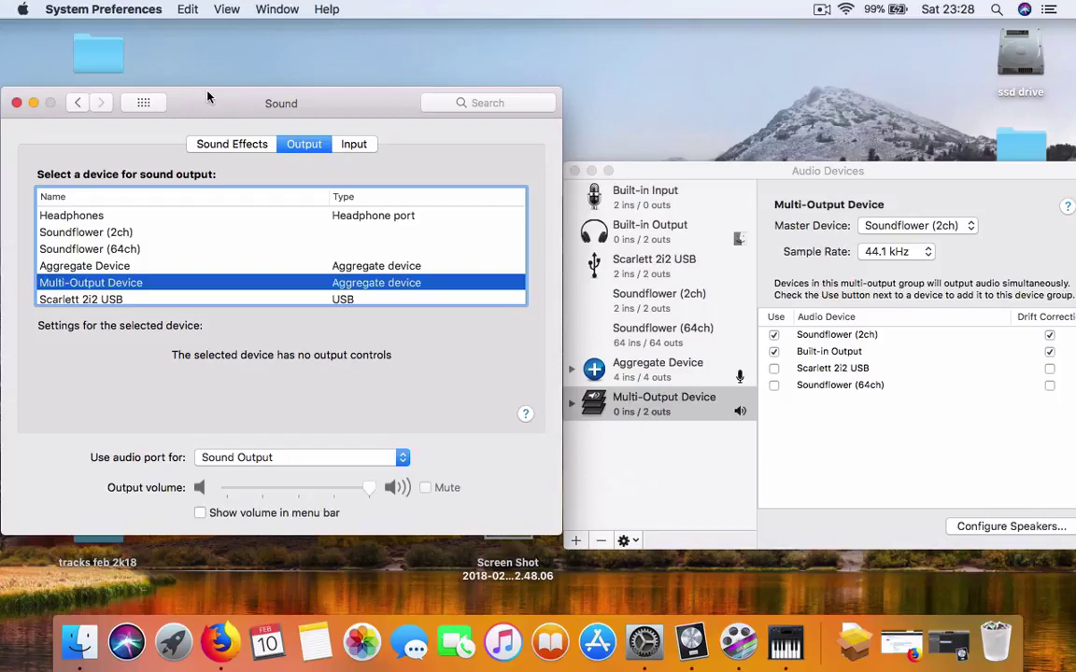
- Show the Sound preferences Input tab, where Aggregate Device is the selected input
click(174, 45)
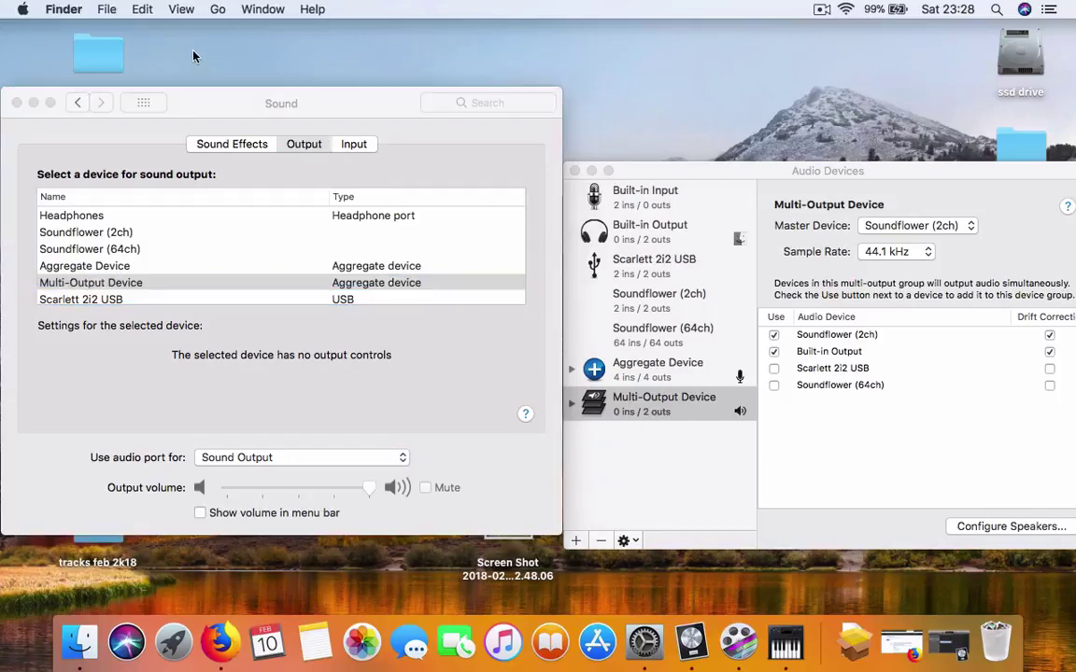
click(23, 9)
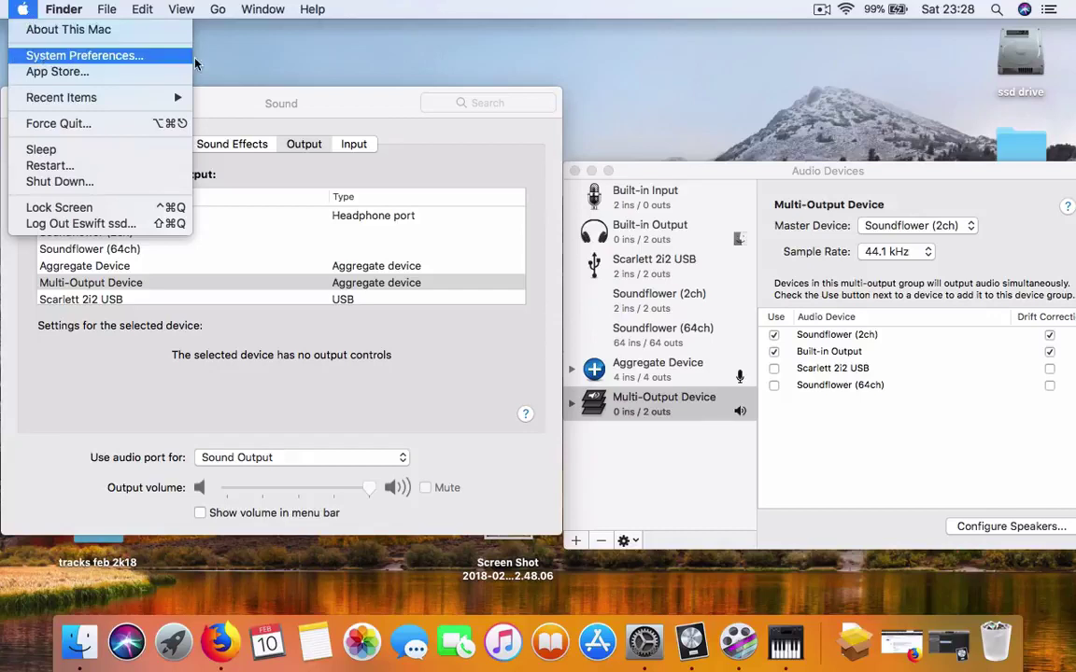
click(349, 101)
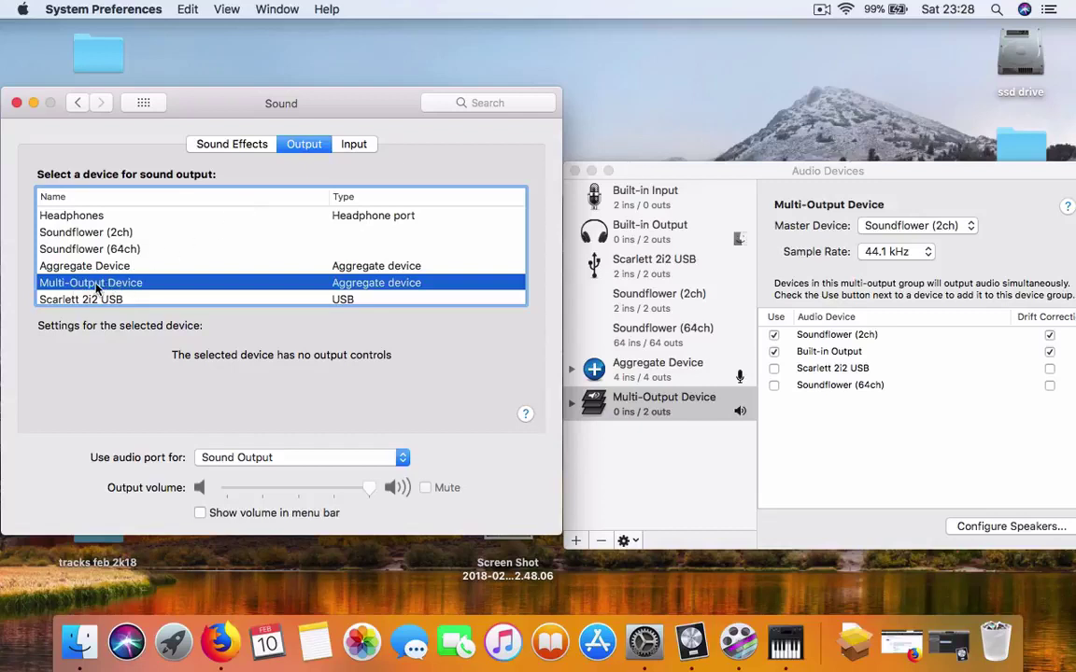
click(354, 145)
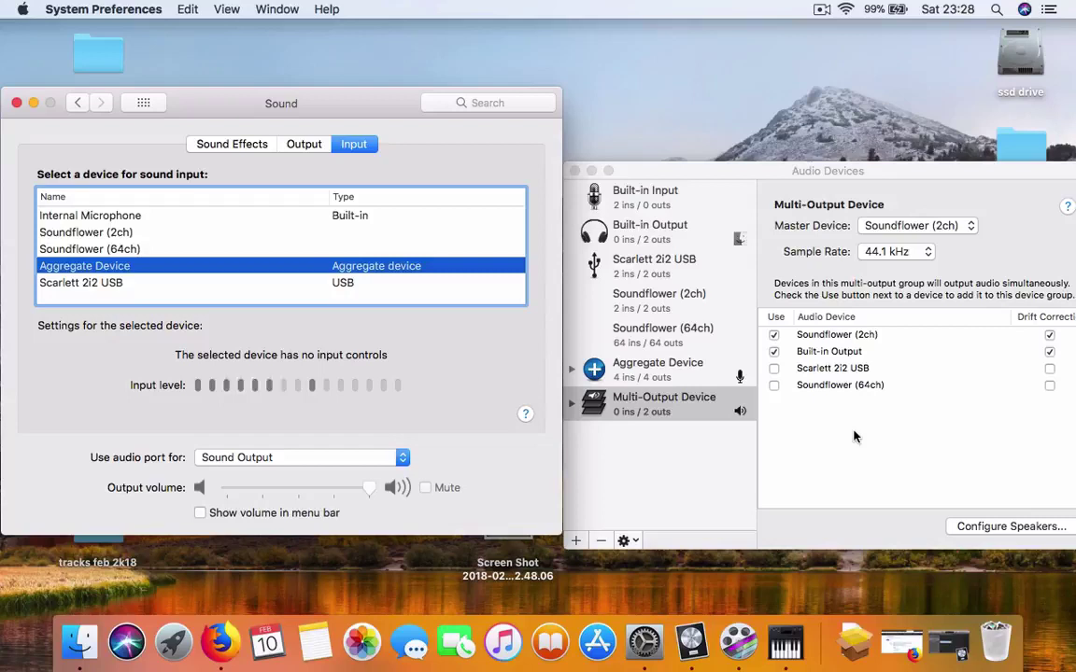
- Check the ScreenFlow menu-bar recording controls and close them without changes
click(821, 11)
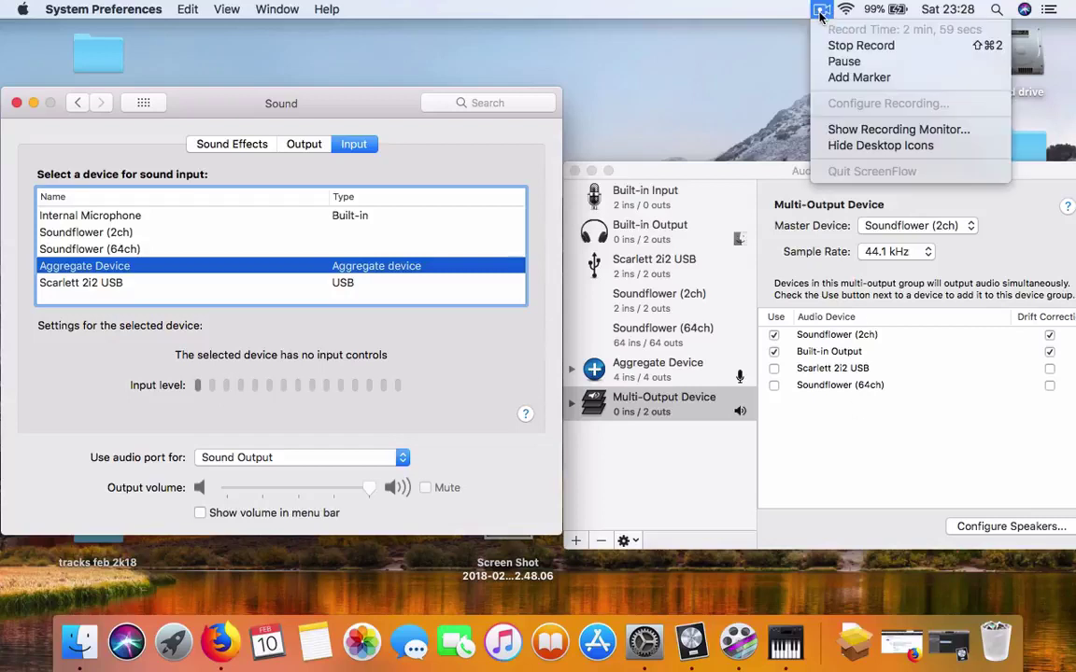
click(738, 10)
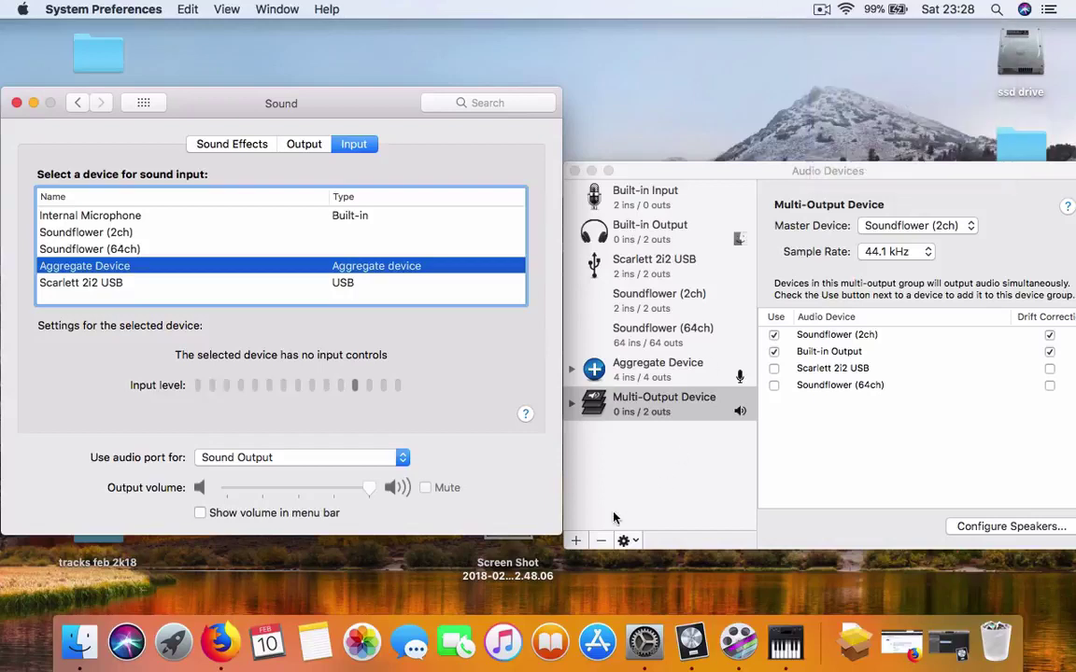
click(519, 556)
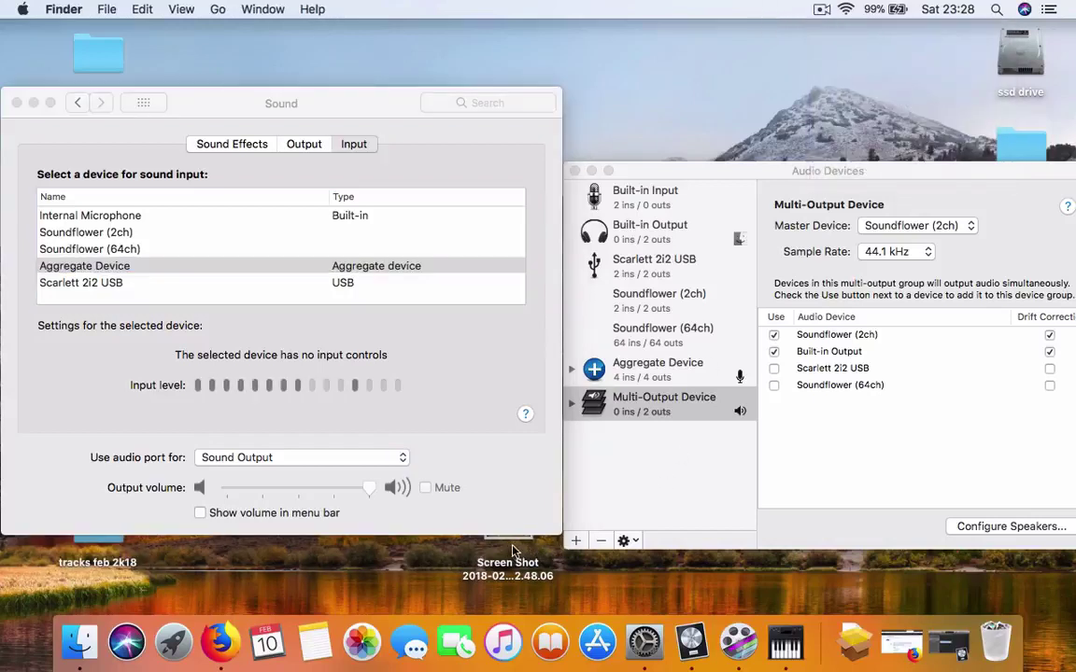
- View the desktop screenshot of ScreenFlow recording from Aggregate Device, close it, and restore Logic's Untitled - Tracks window
double_click(511, 544)
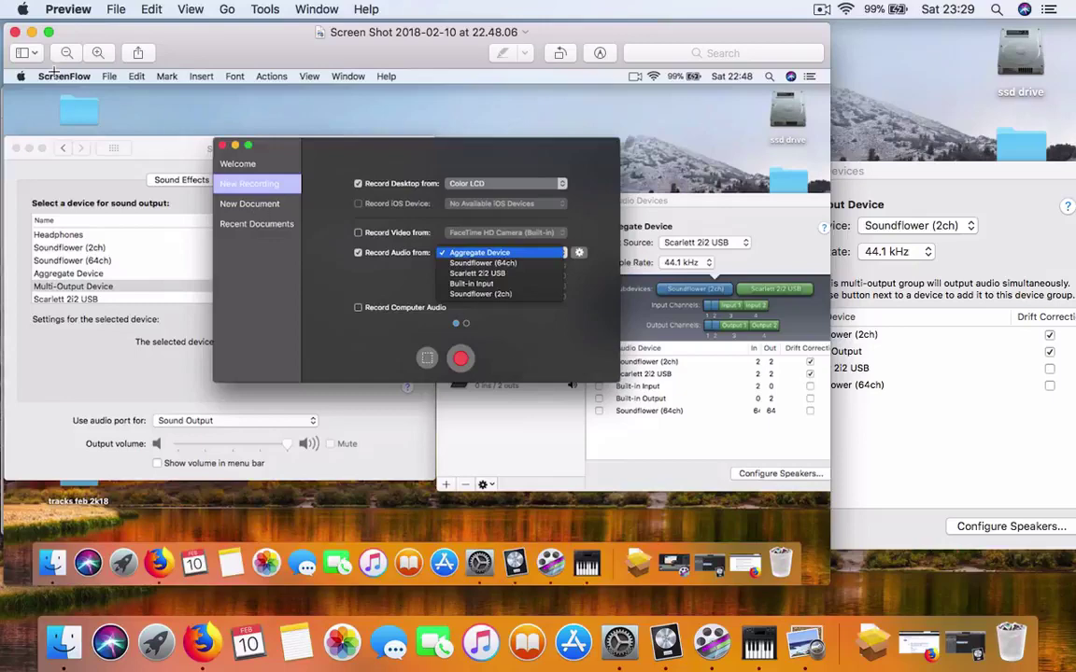
click(14, 33)
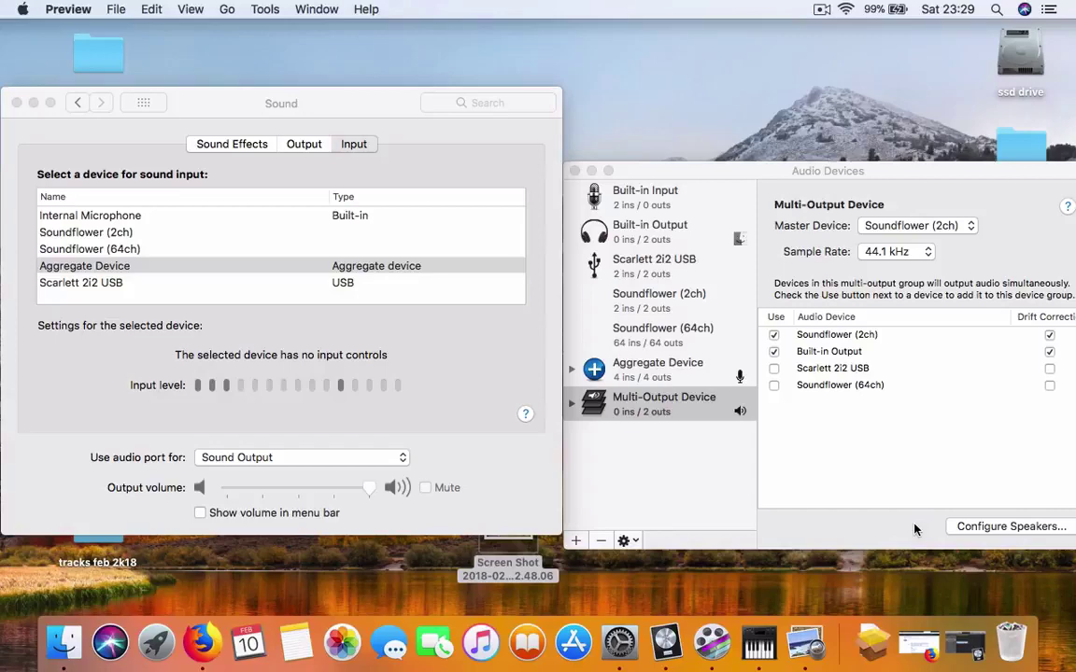
click(981, 639)
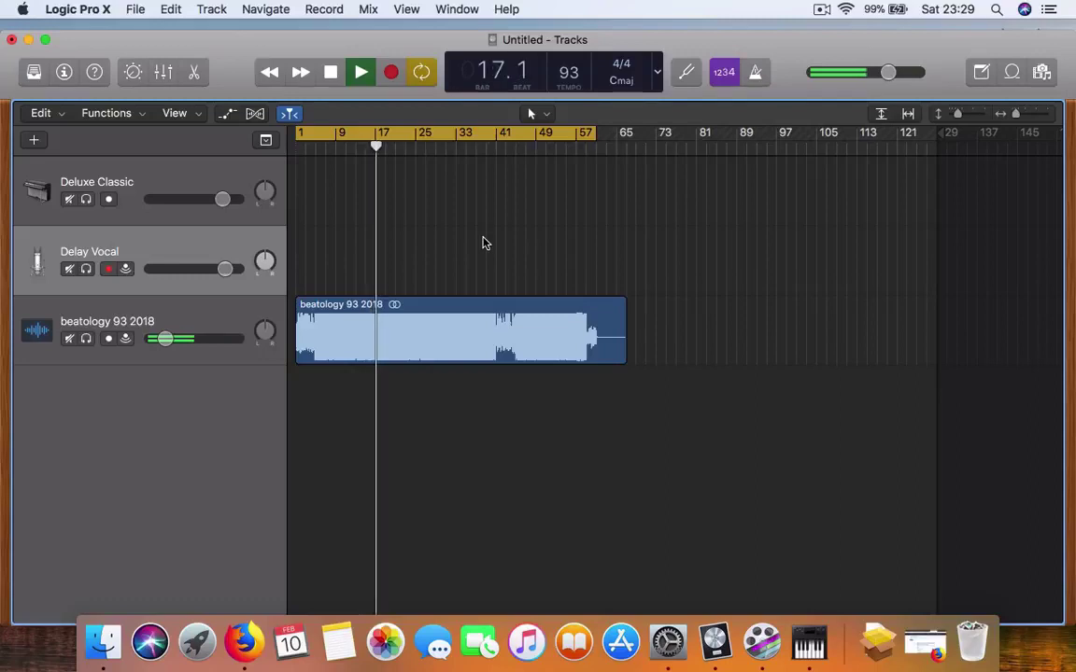
- Stop playback and confirm Logic's Audio preferences: Output Multi-Output Device, Input Scarlett 2i2 USB
click(332, 72)
click(83, 10)
mouse_move(108, 62)
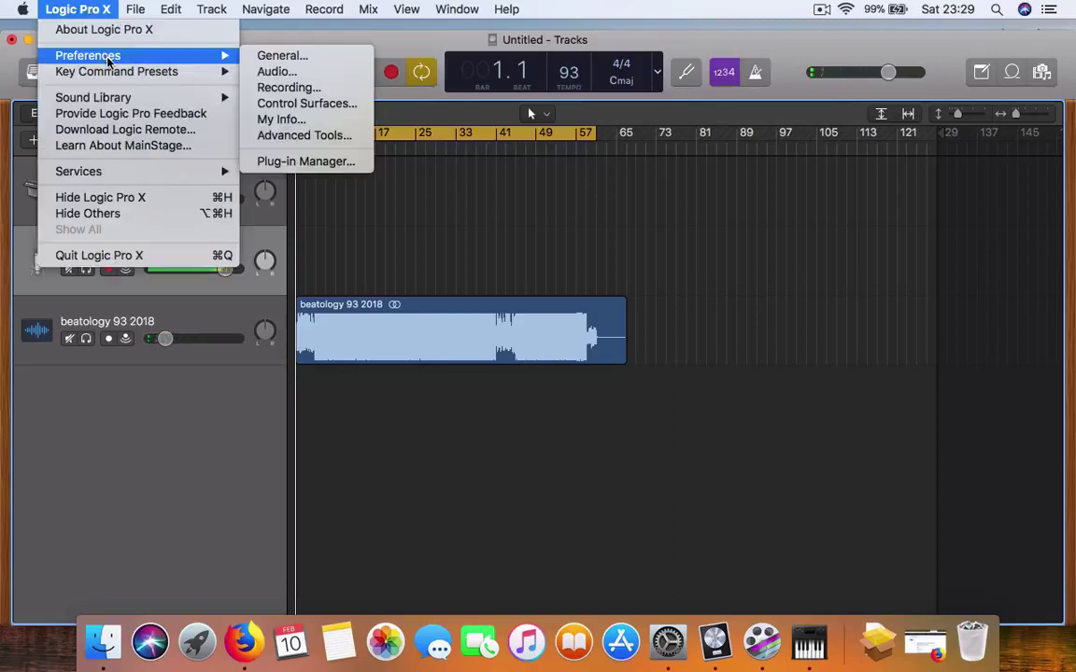
click(272, 72)
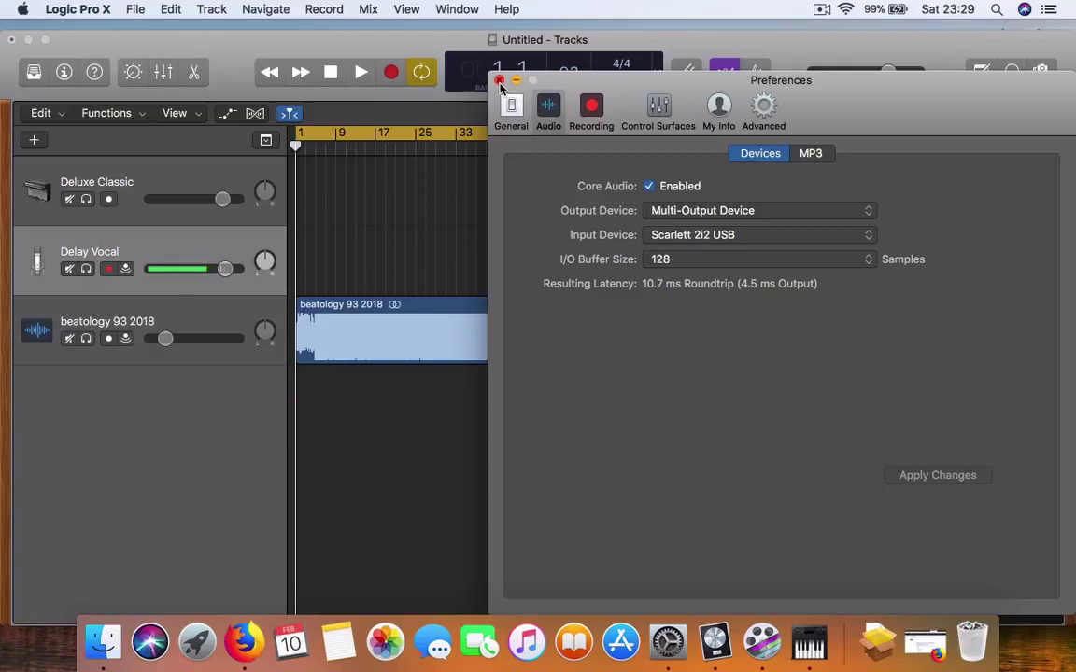
key(super+w)
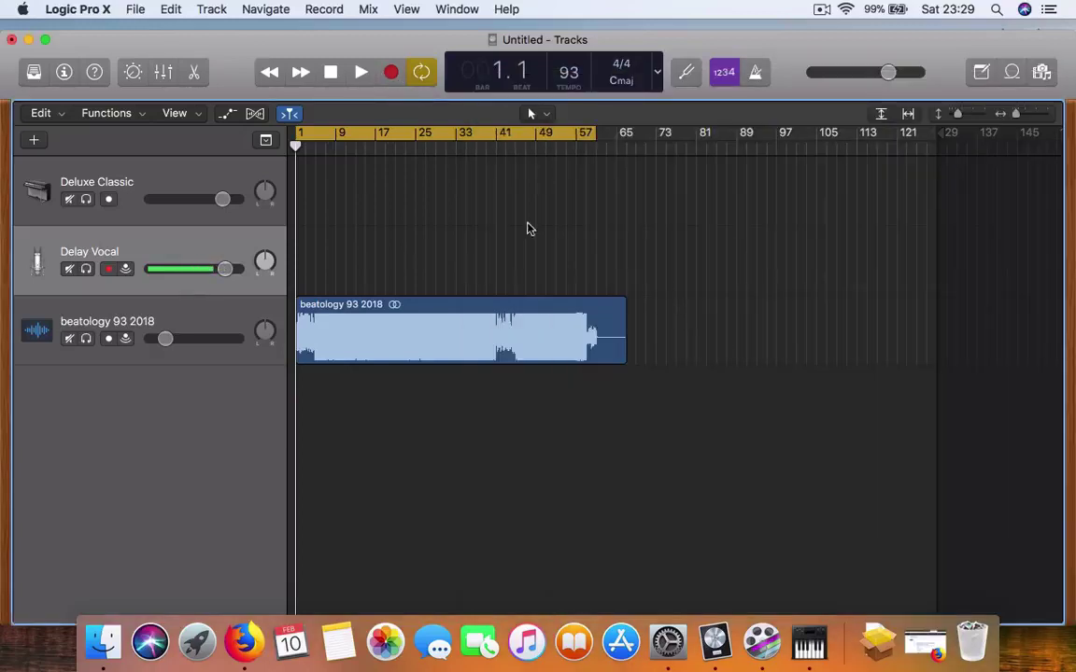
- Play the project, toggle Delay Vocal input monitoring on and off, then stop at the start
click(363, 74)
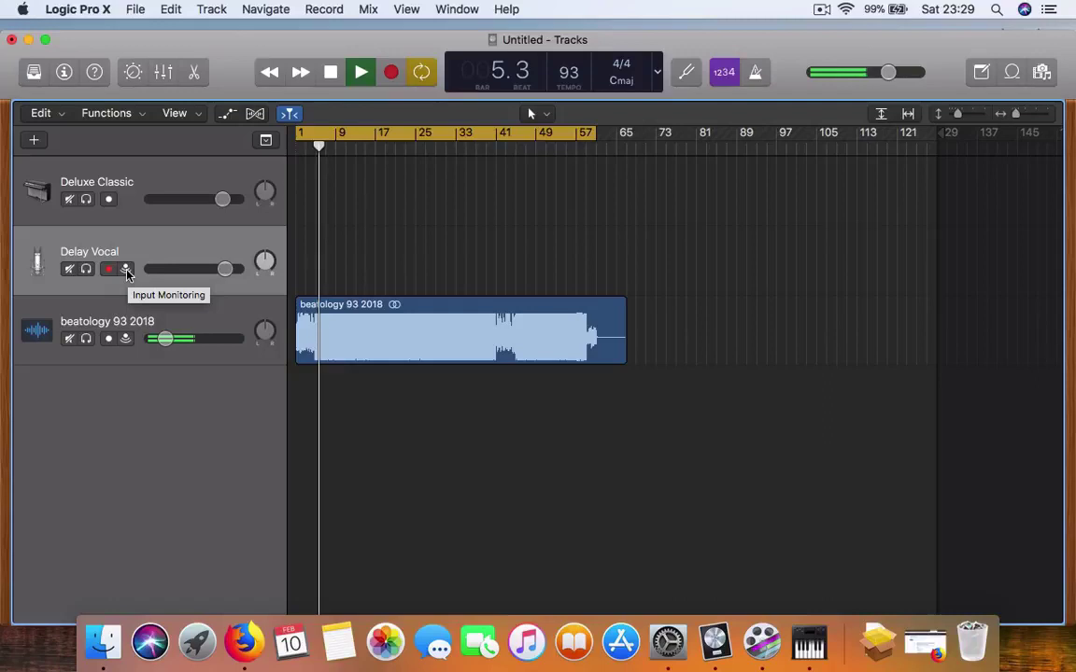
click(126, 270)
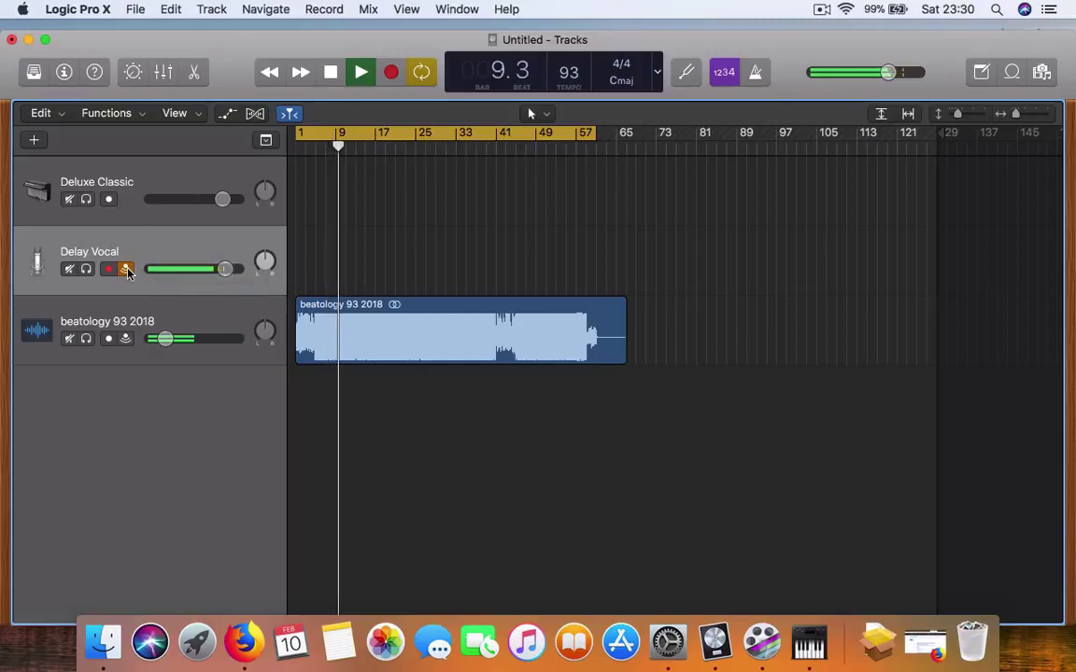
click(126, 269)
click(332, 72)
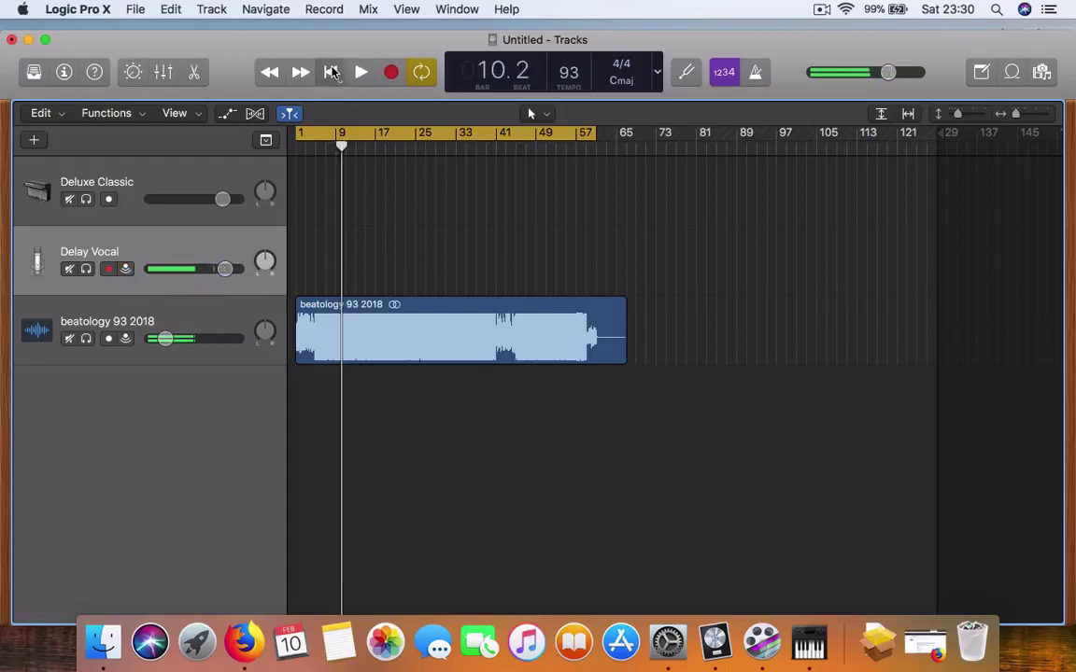
- Restore Firefox, briefly play the YouTube beat video, then minimize the browser
click(934, 642)
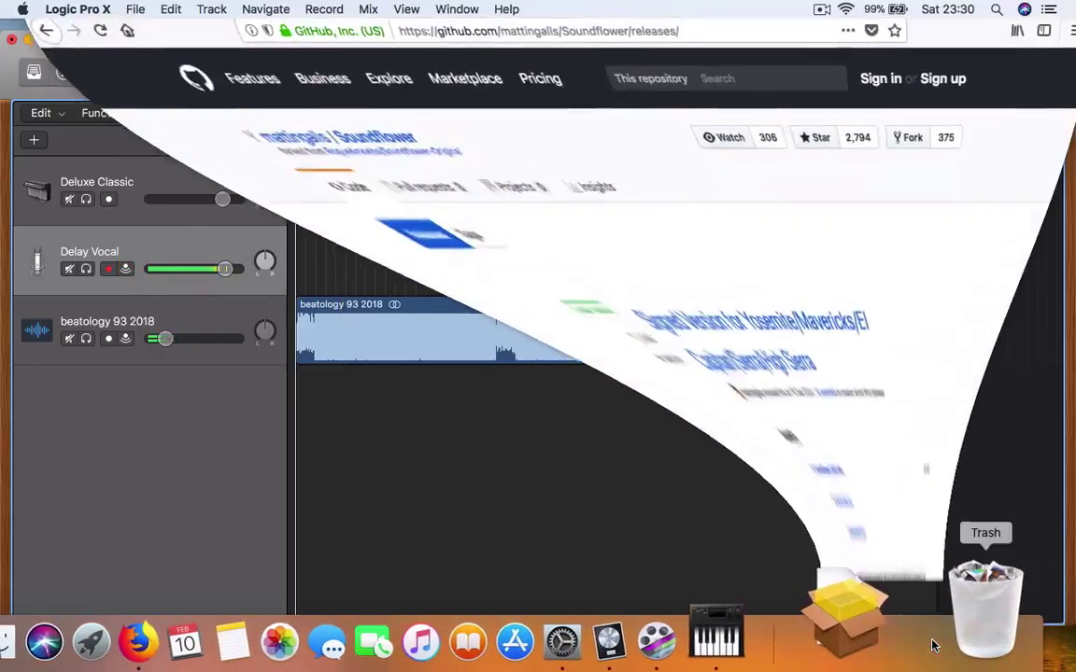
click(221, 35)
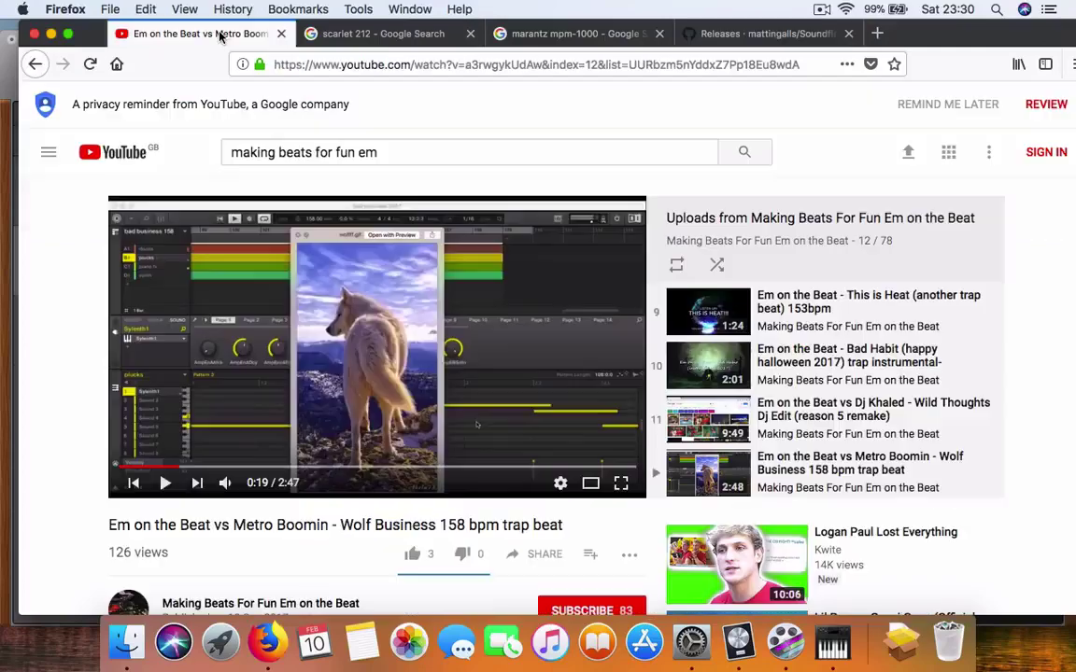
click(165, 487)
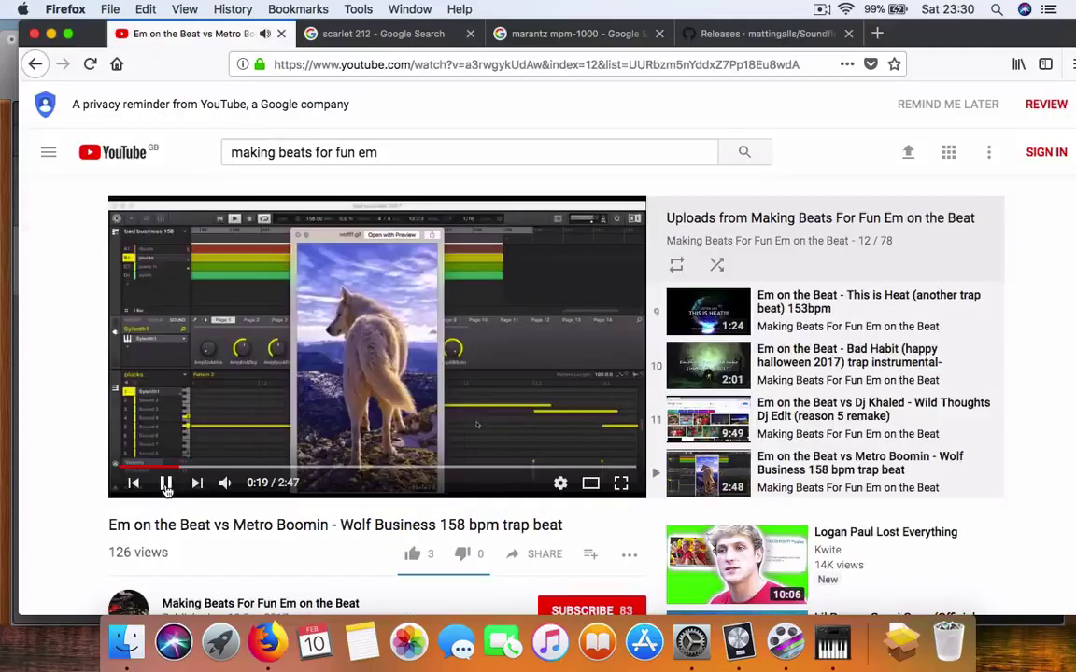
click(51, 34)
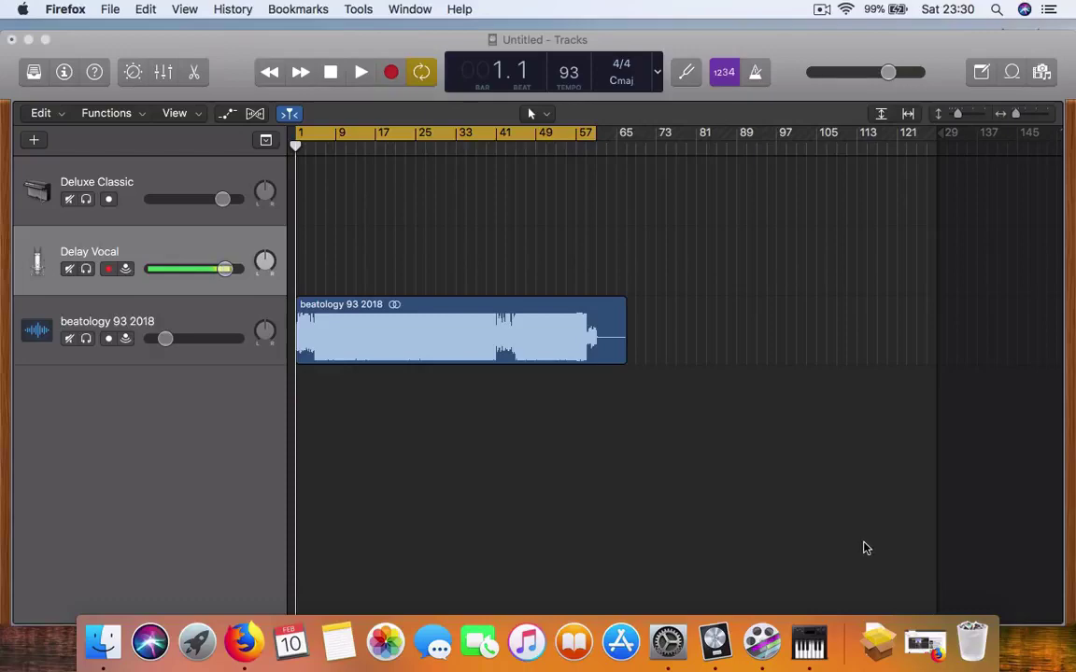
click(925, 642)
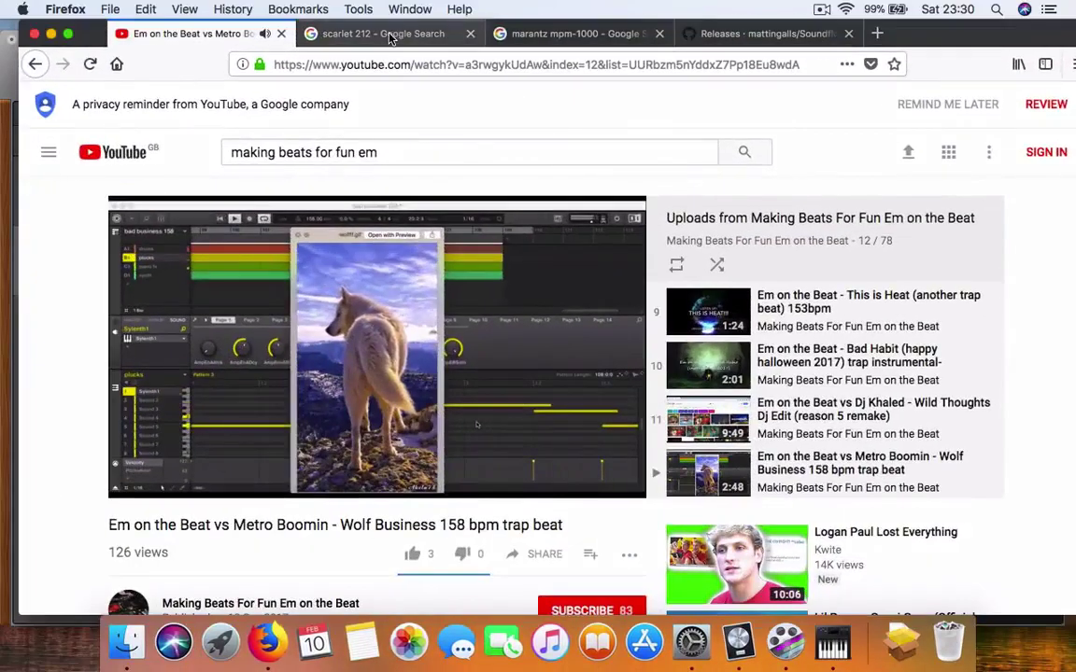
click(390, 37)
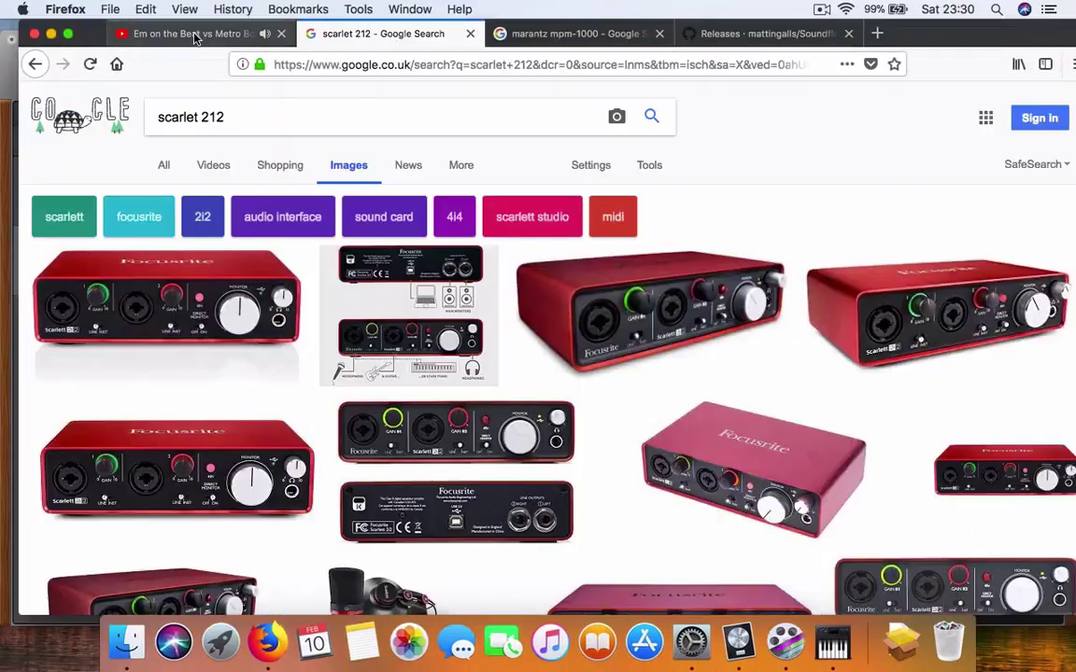
click(572, 33)
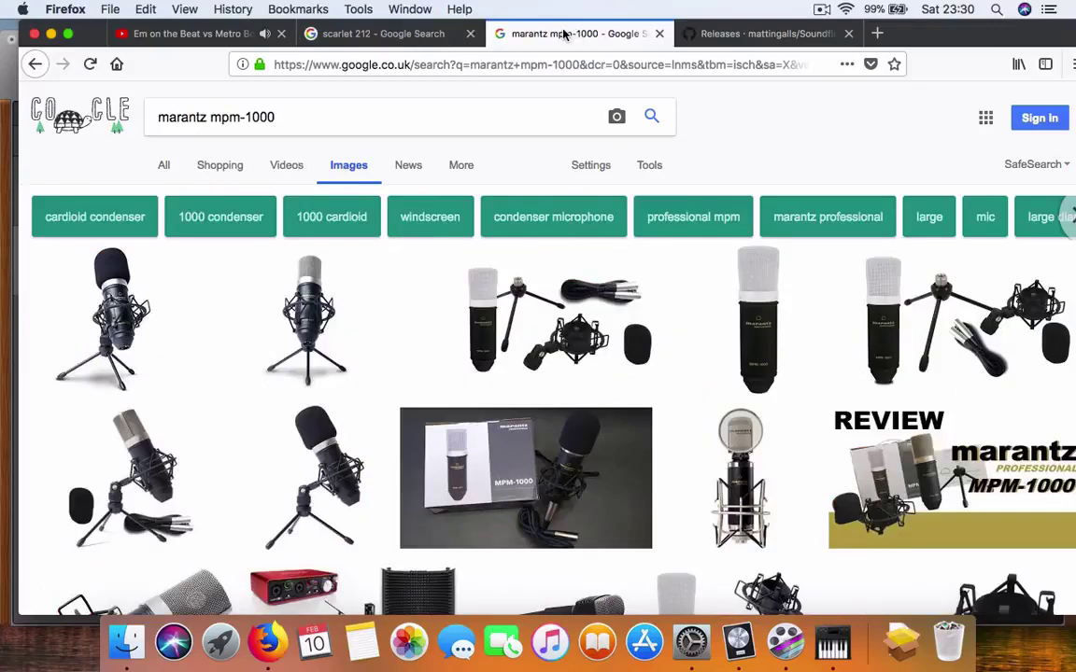
click(742, 36)
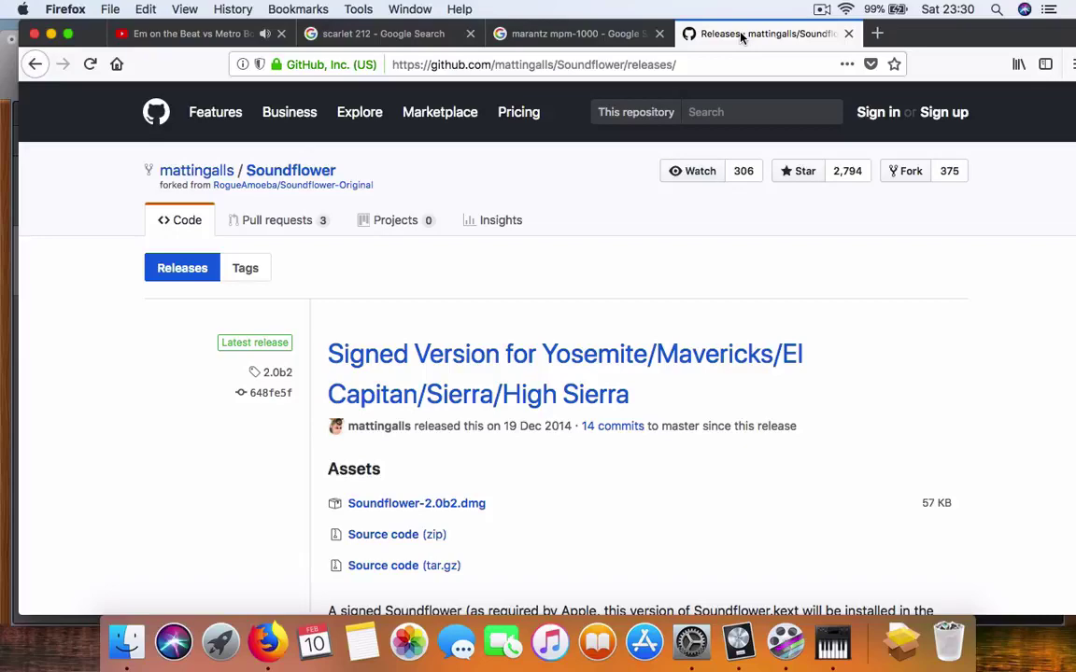
click(187, 34)
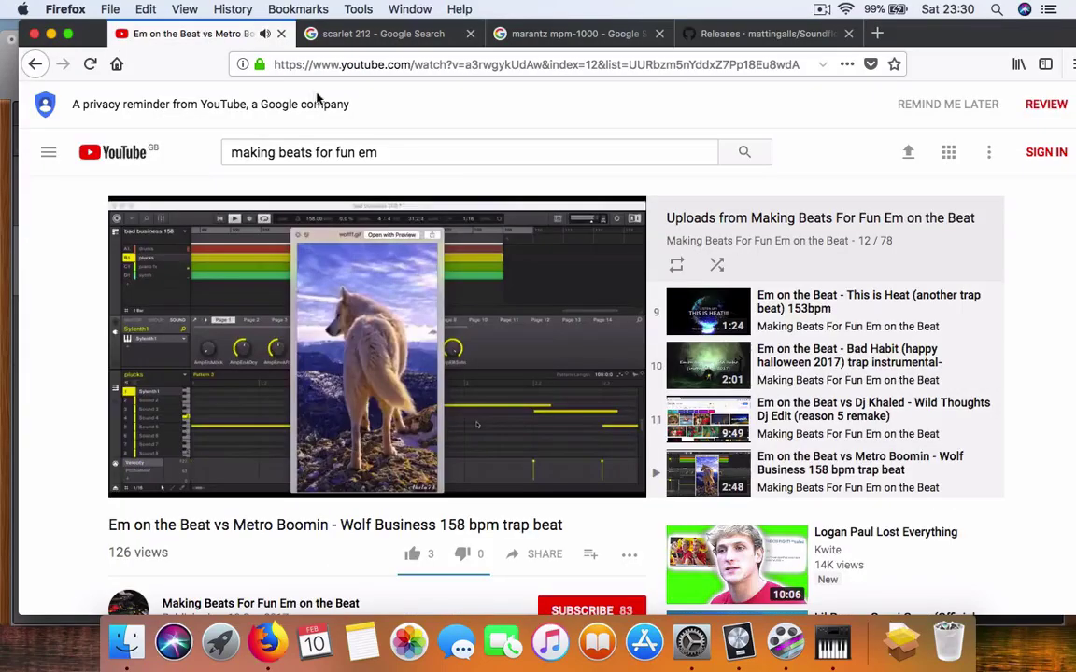
click(51, 35)
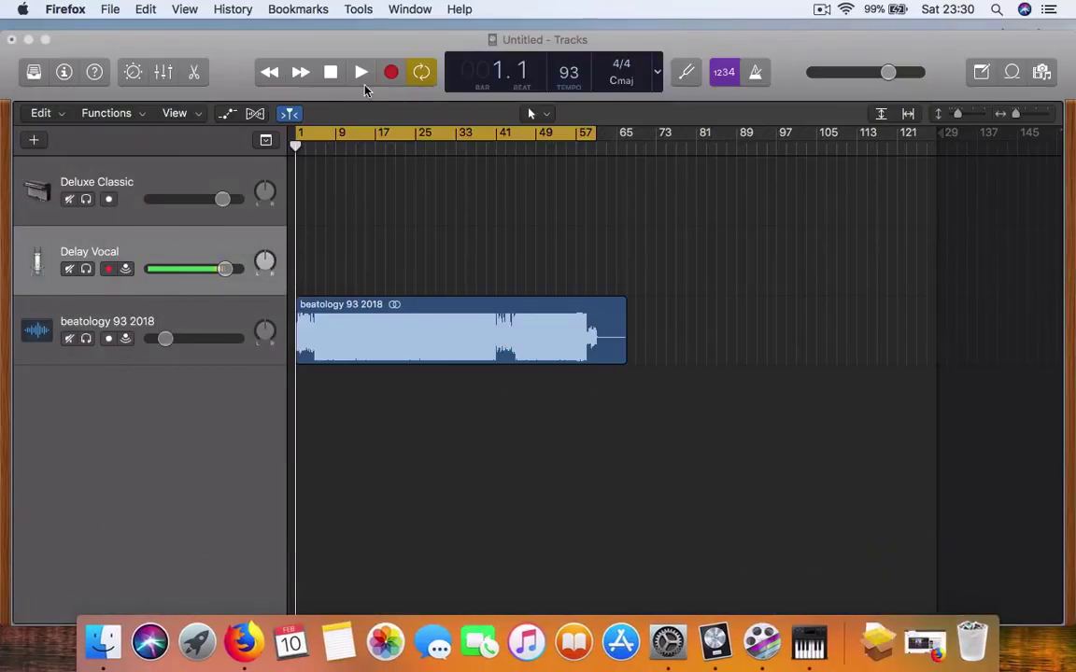
- Play the Logic project while checking the Aggregate Device and Multi-Output Device settings, then return to Logic
click(360, 72)
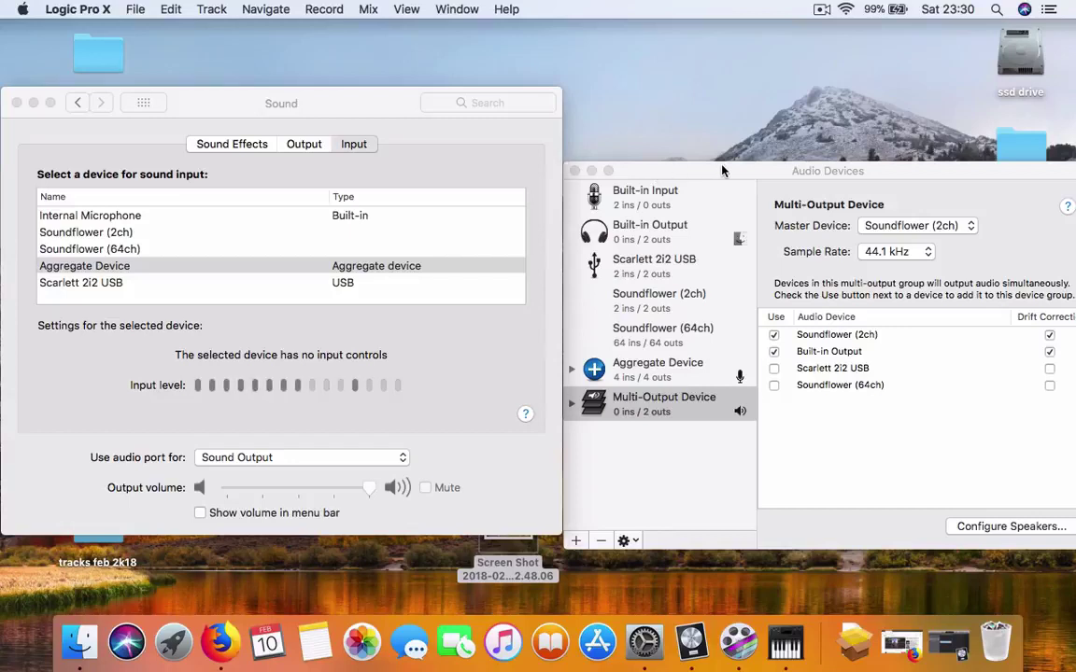
click(722, 171)
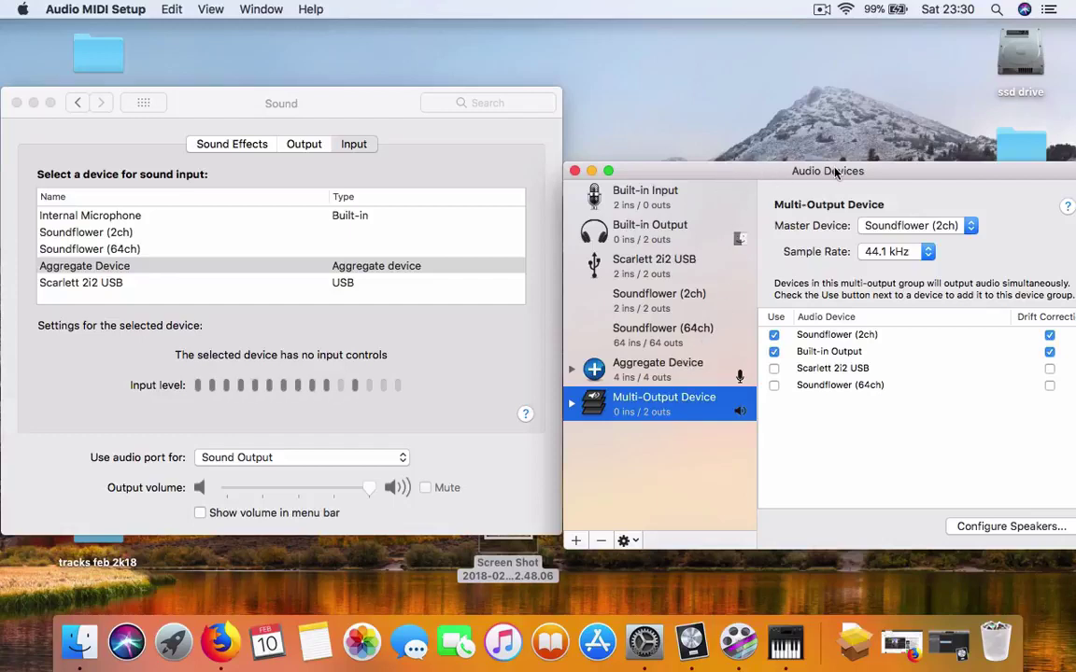
click(653, 371)
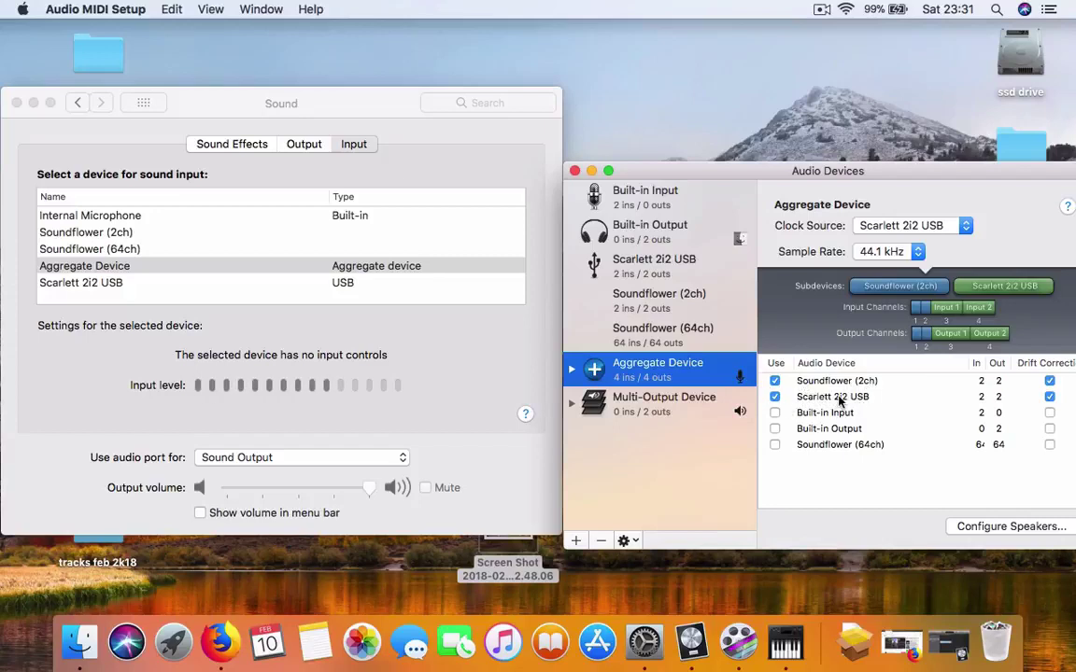
click(650, 411)
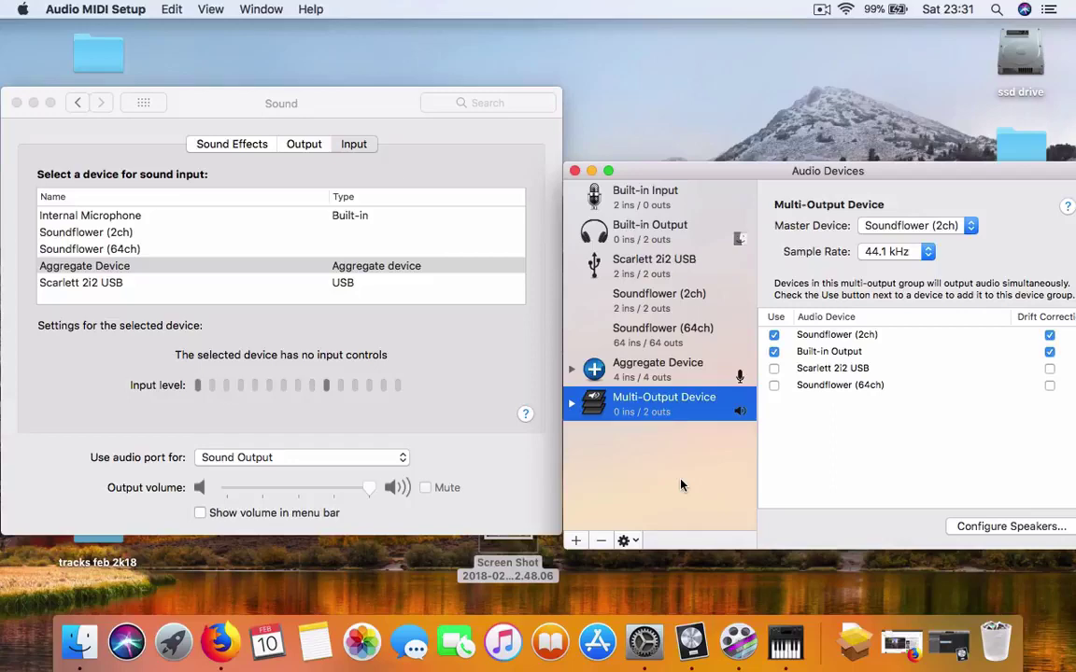
click(957, 642)
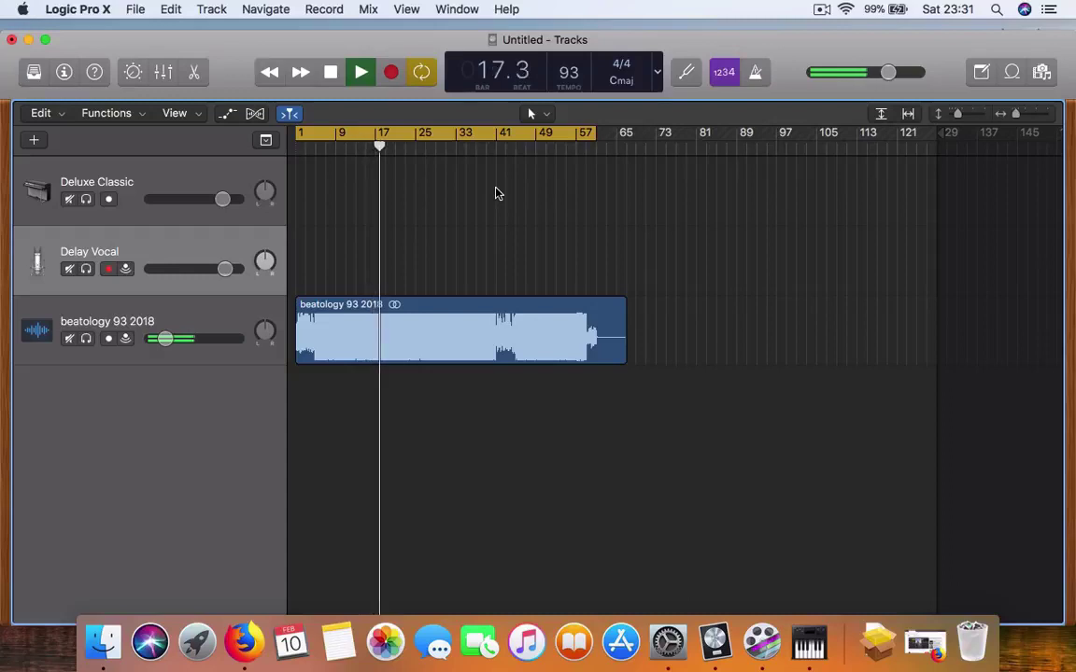
- Stop Logic at bar 1 and resume the YouTube beat in Firefox, keeping Firefox minimized
click(331, 74)
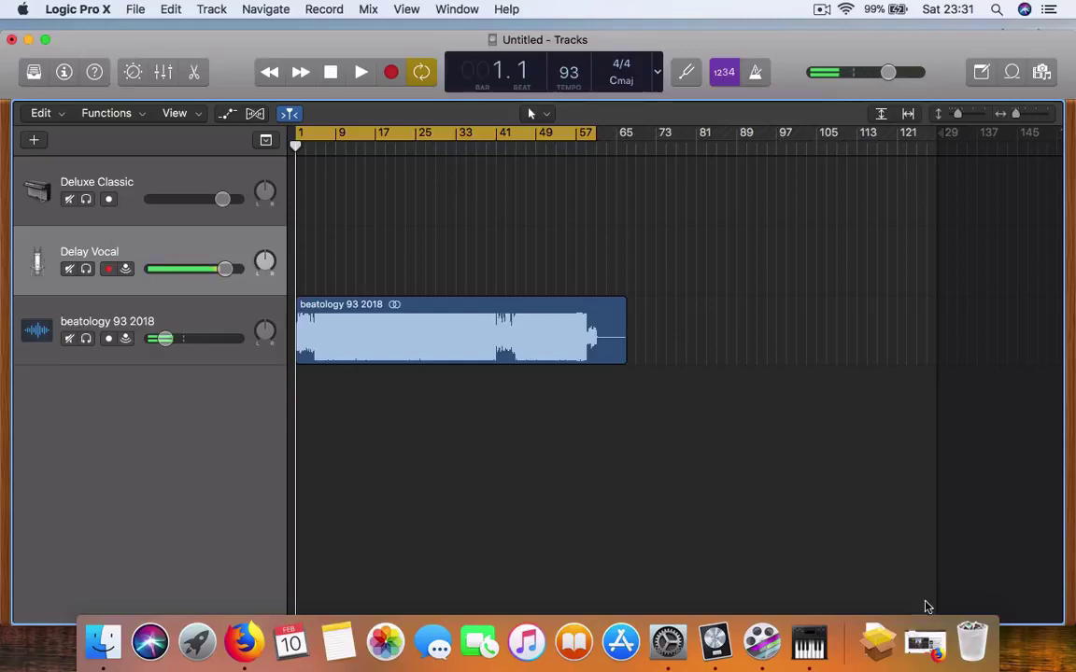
click(930, 632)
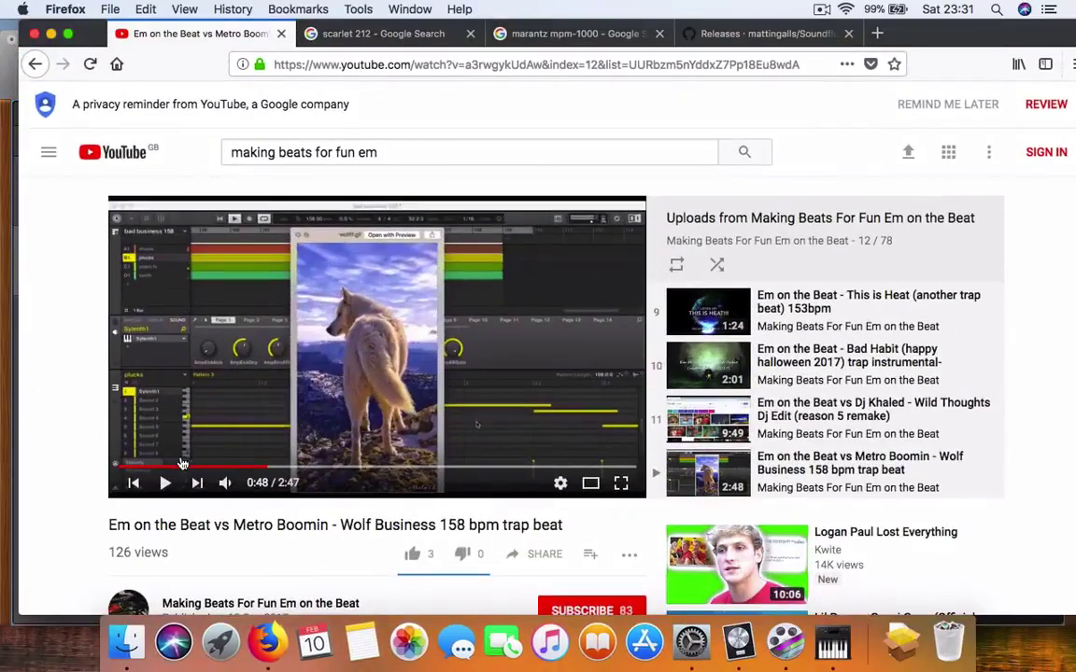
click(167, 484)
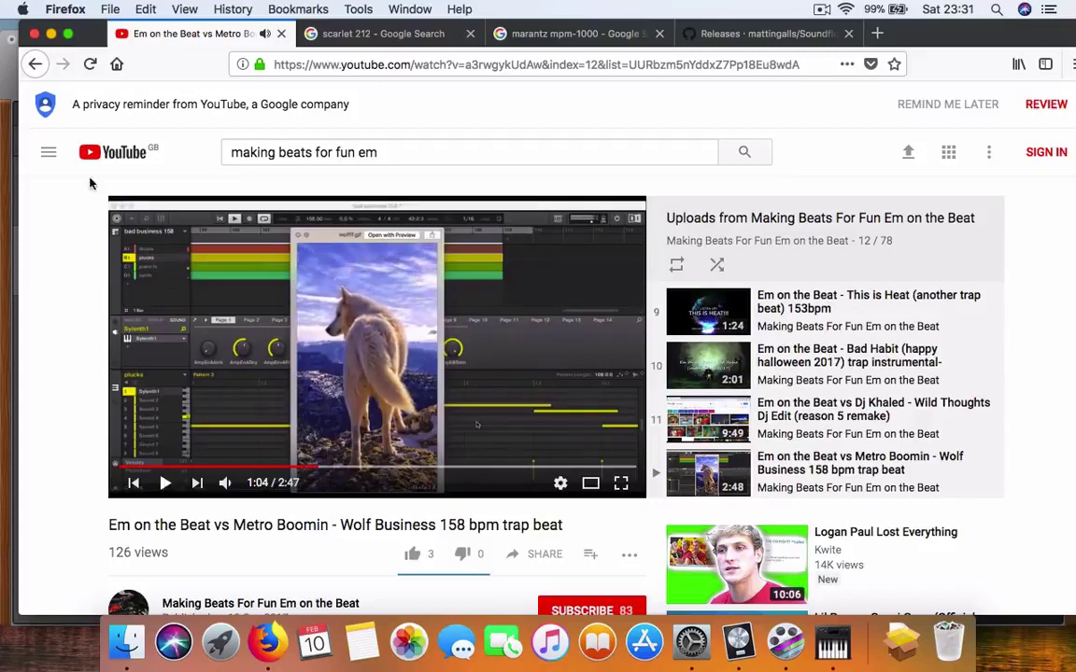
click(51, 34)
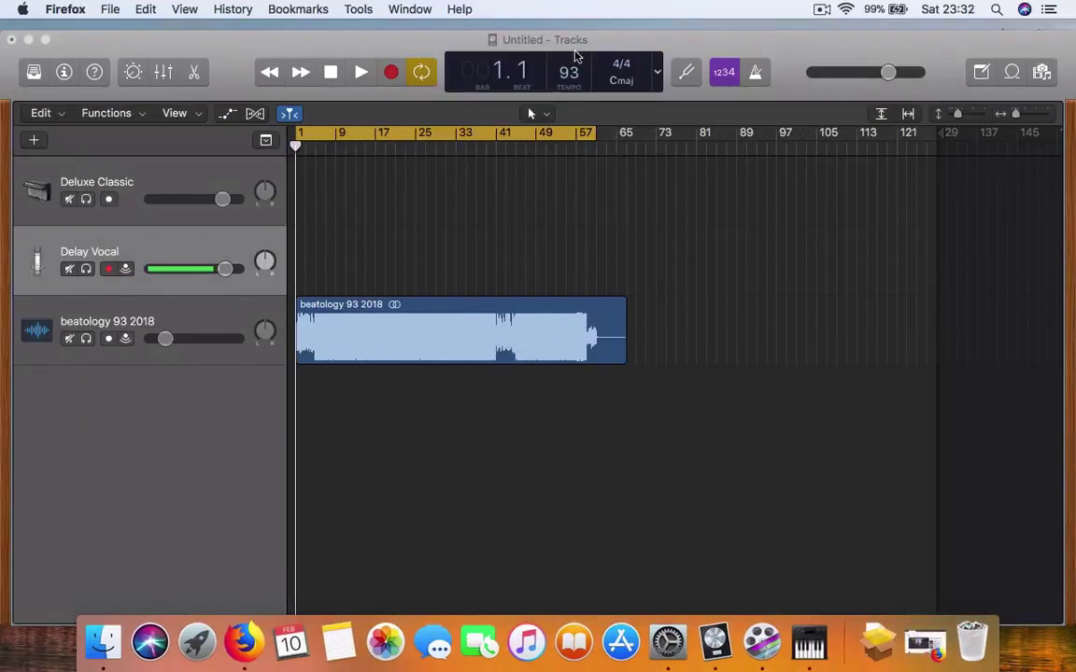